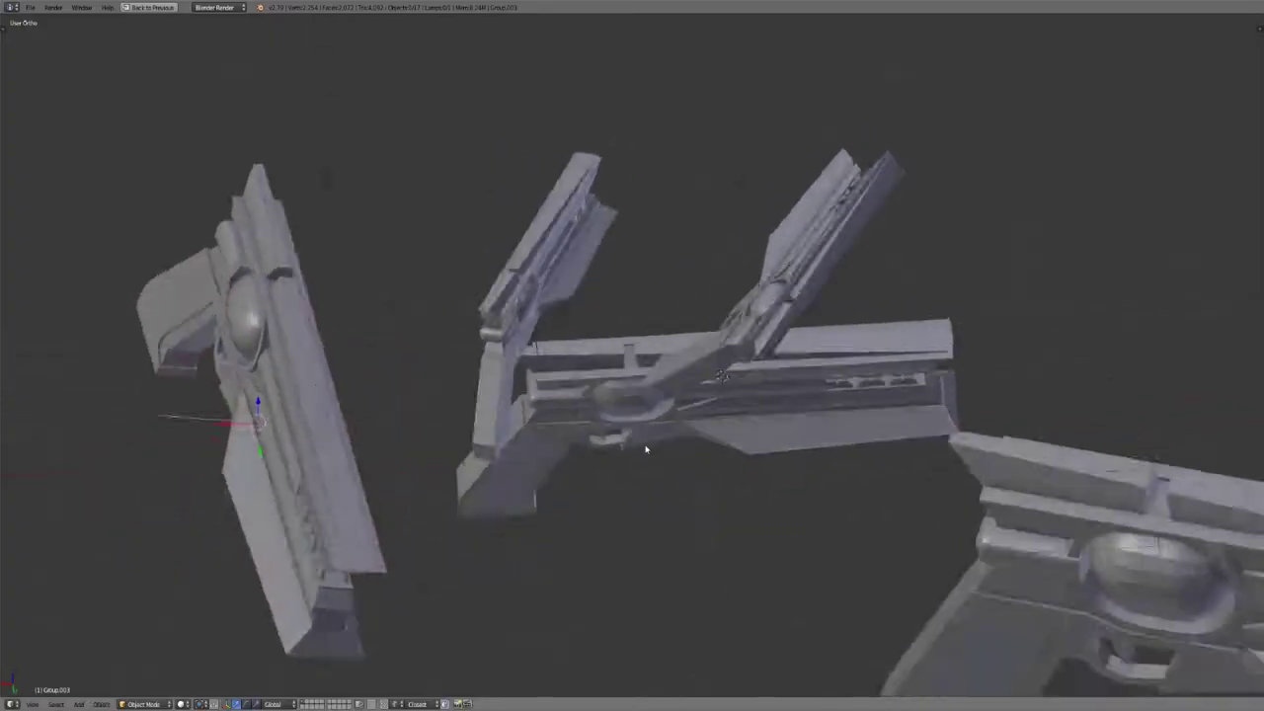
Hide the round housing, its cylinder and the small hammer piece above the gun's lower frame, and select the frame.
middle_drag(646, 450, 575, 290)
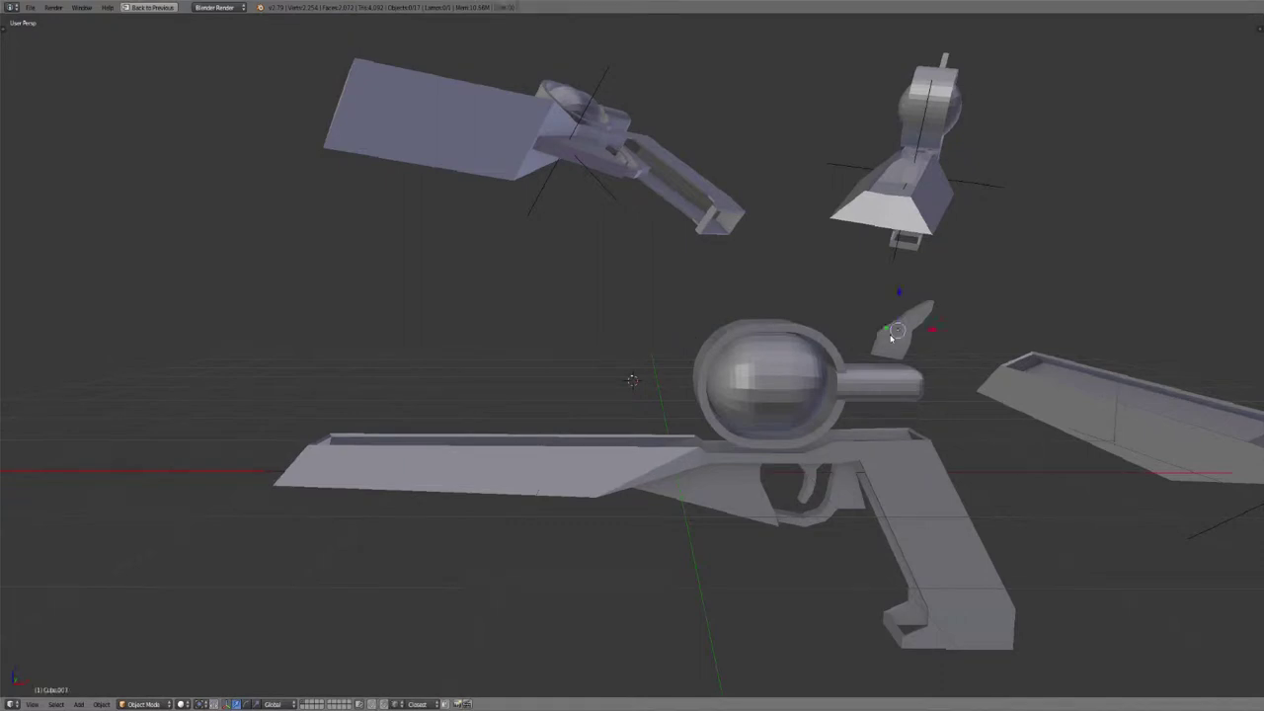
right_click(831, 348)
key(h)
right_click(866, 379)
key(h)
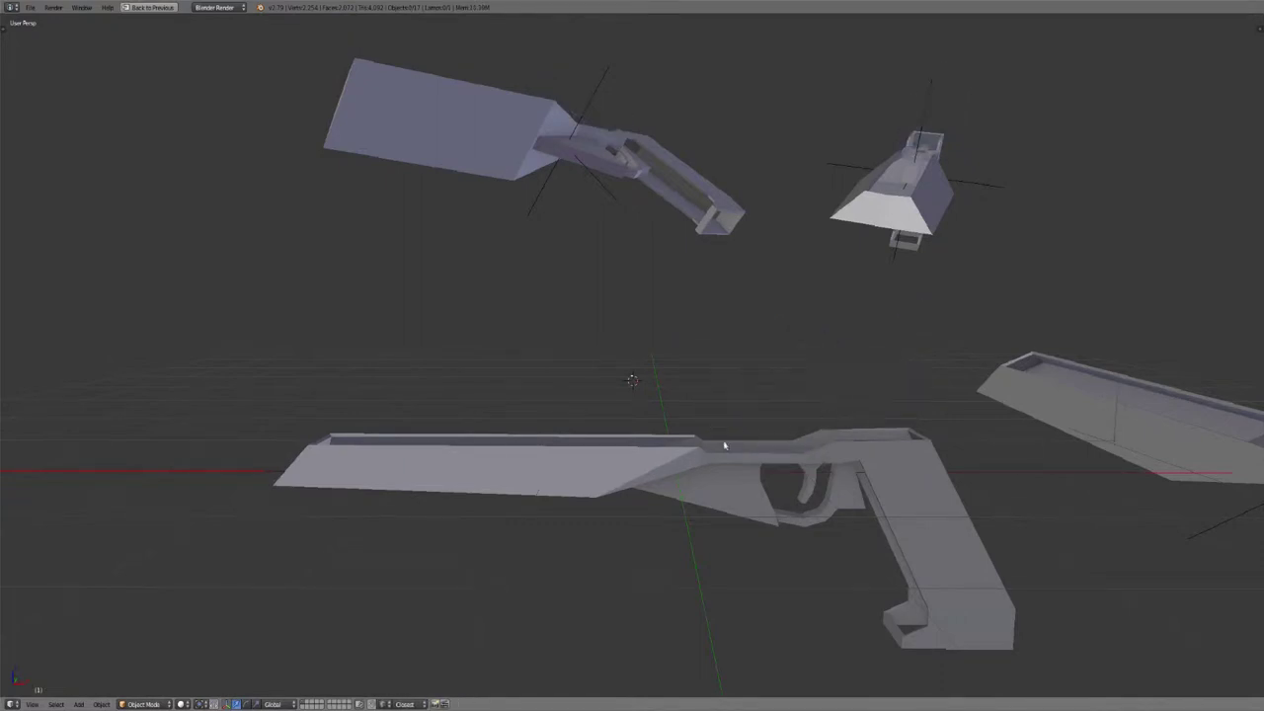
right_click(615, 459)
right_click(724, 462)
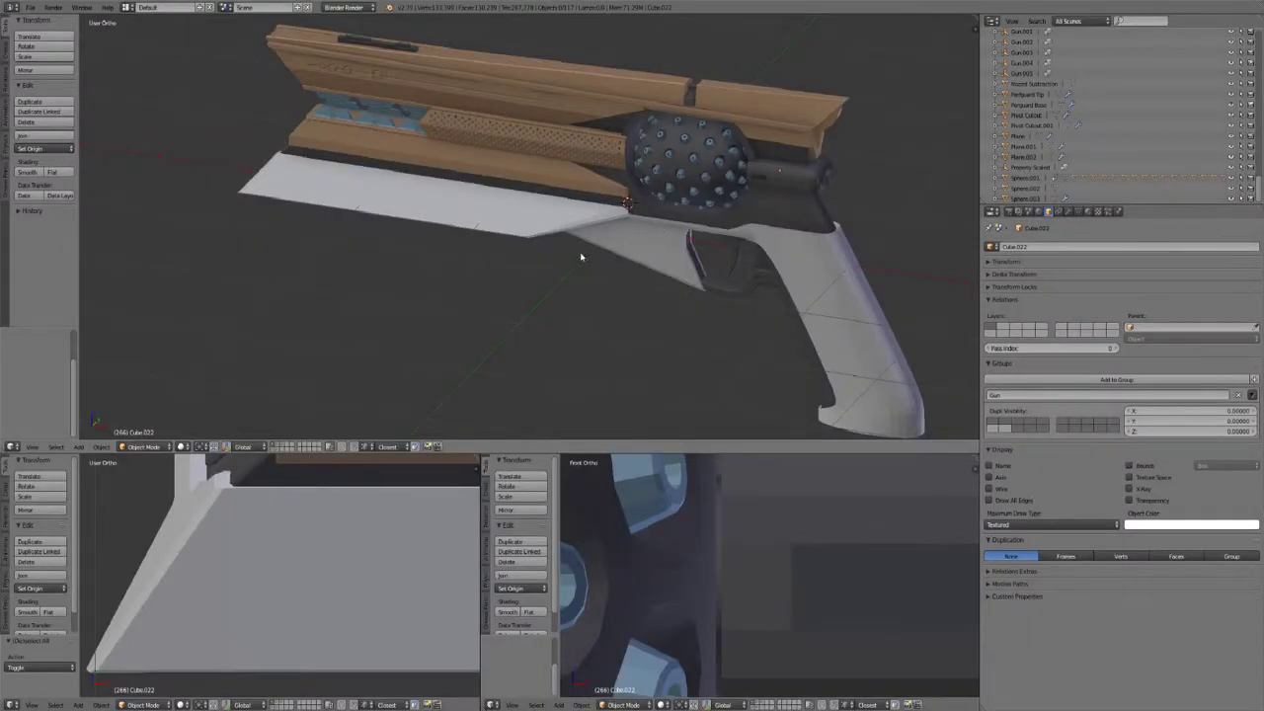
Examine the detailed gun in a maximized viewport from the side and front, and check the lower barrel shroud in wireframe.
middle_drag(664, 270, 672, 197)
scroll(672, 197, down, 2)
key(shift+space)
middle_drag(614, 259, 763, 246)
scroll(649, 304, up, 3)
middle_drag(854, 172, 517, 247)
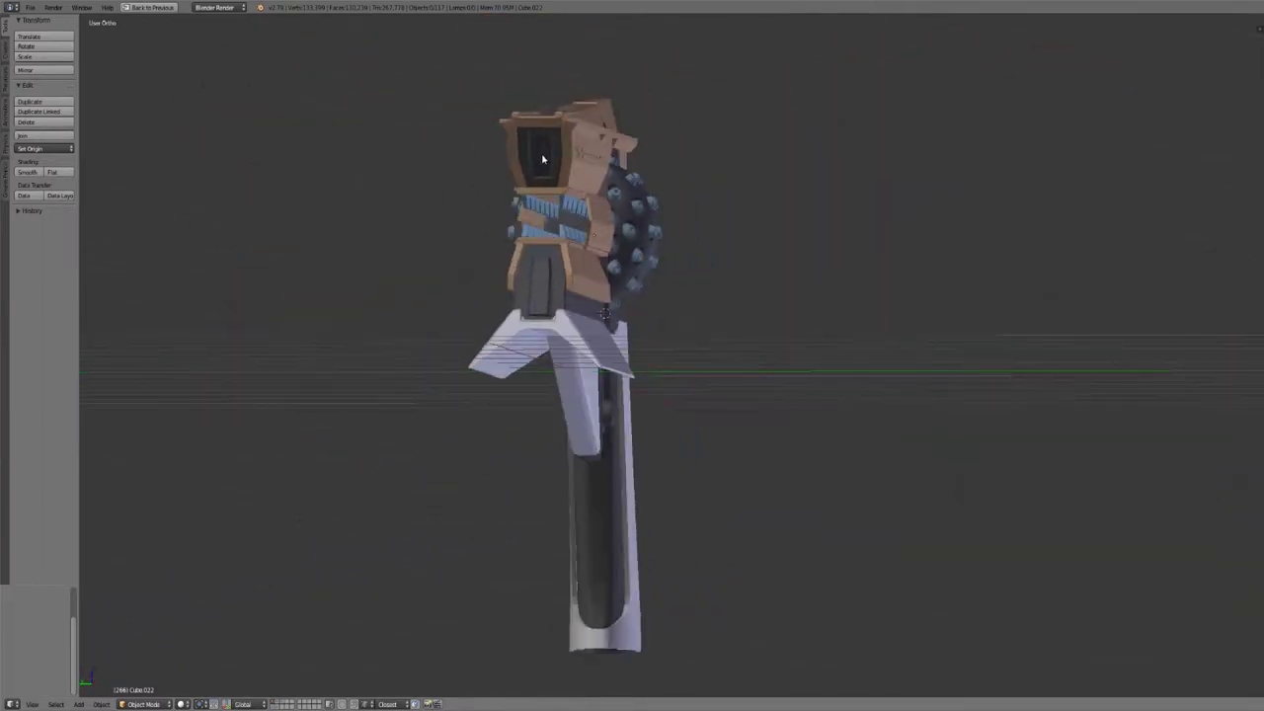
middle_drag(542, 159, 548, 202)
middle_drag(563, 358, 506, 303)
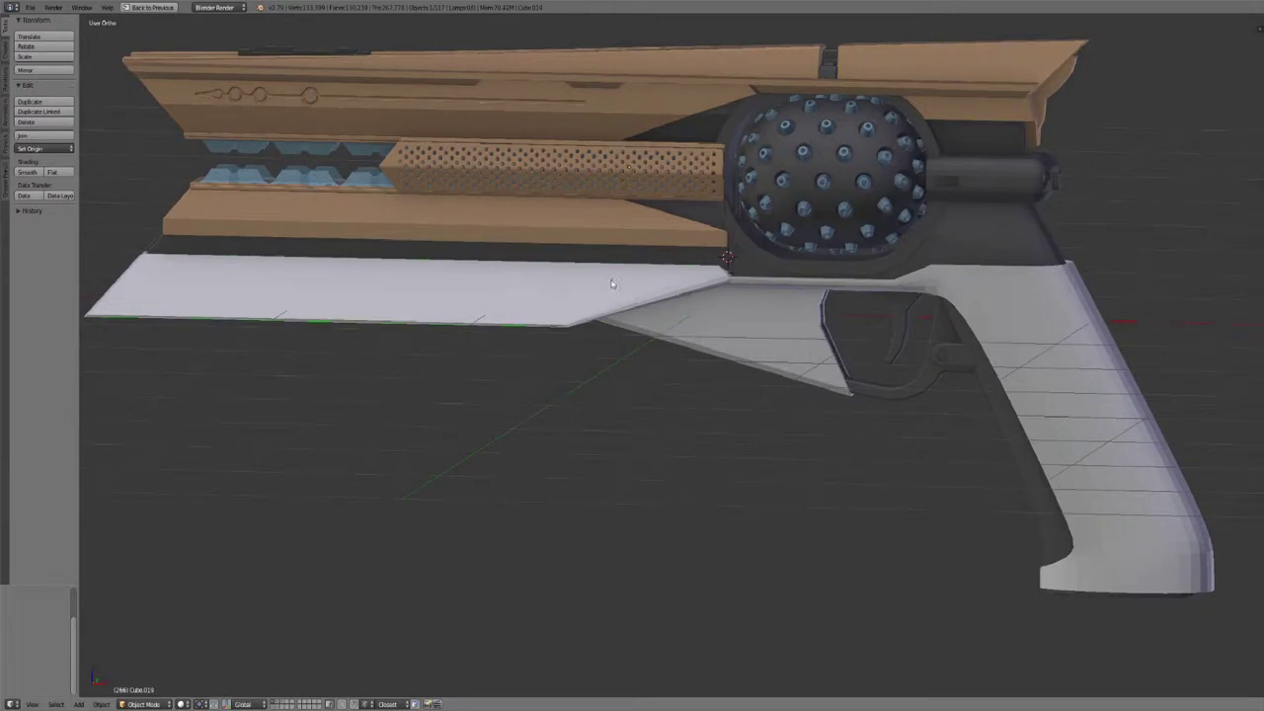
key(z)
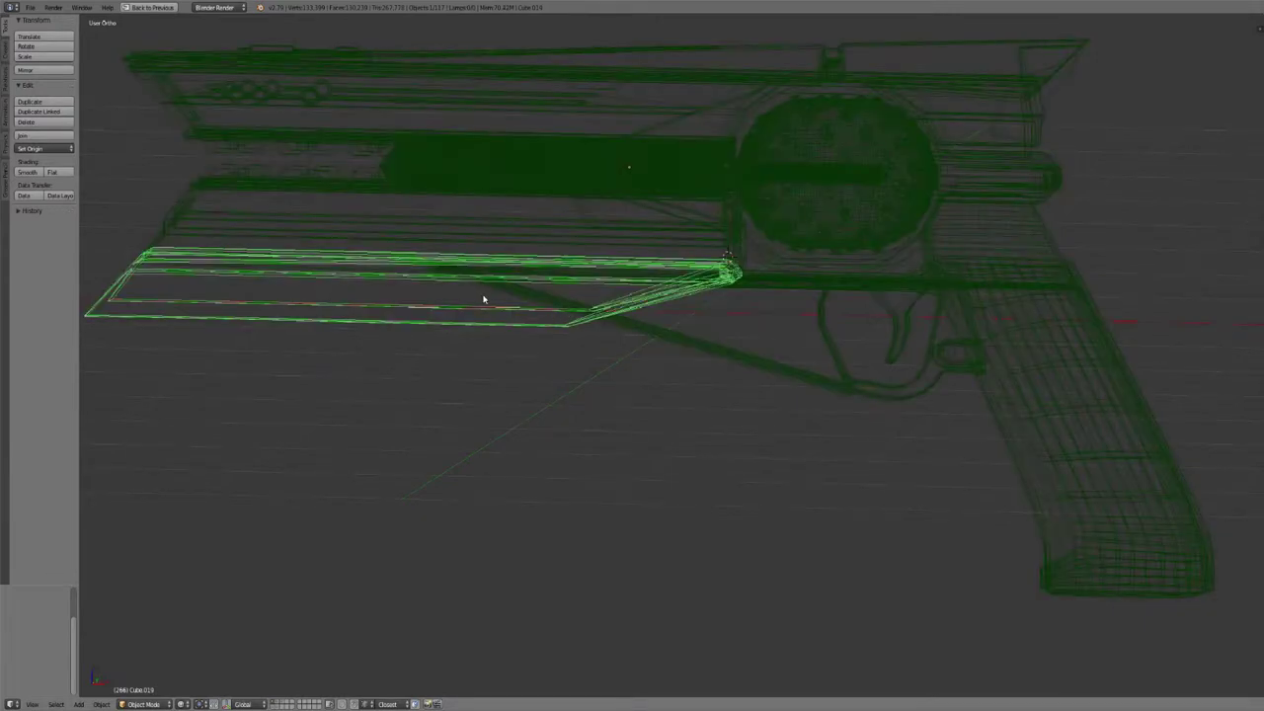
key(z)
mouse_move(669, 308)
middle_down()
mouse_move(685, 310)
mouse_move(653, 313)
middle_up()
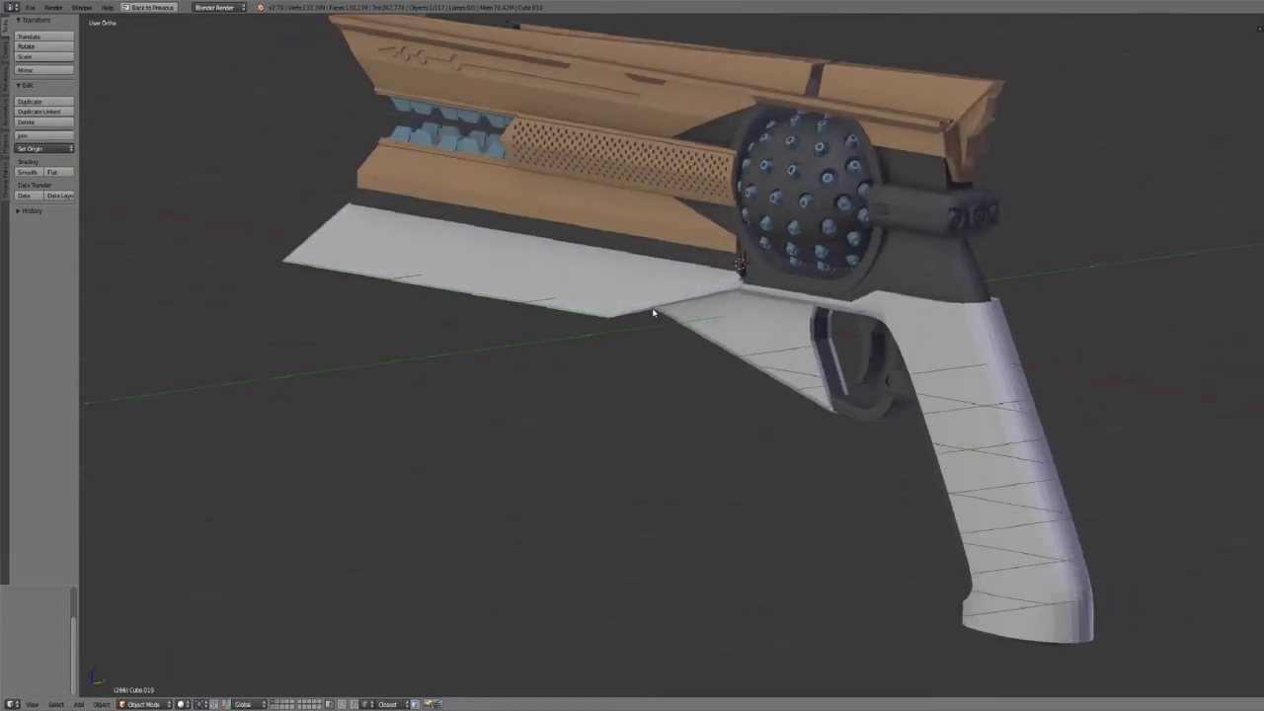
Show the engraved shell's layer alongside the gun, and switch to displaying layer 2 alone.
key(shift+2)
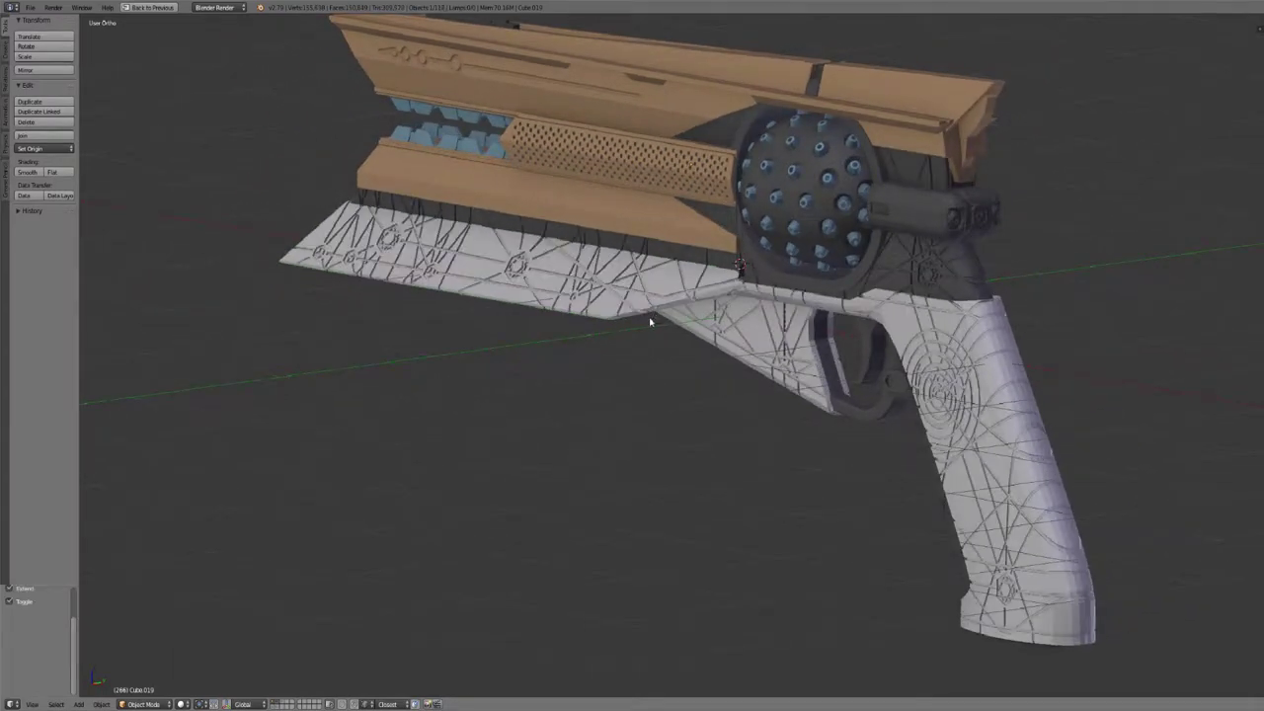
middle_drag(707, 316, 764, 313)
key(2)
middle_drag(688, 320, 537, 292)
Isolate the Engraving object in local view and open its mesh in Edit Mode.
right_click(694, 300)
scroll(699, 302, up, 4)
key(Tab)
shift+middle_drag(504, 187, 547, 368)
key(KP_Divide)
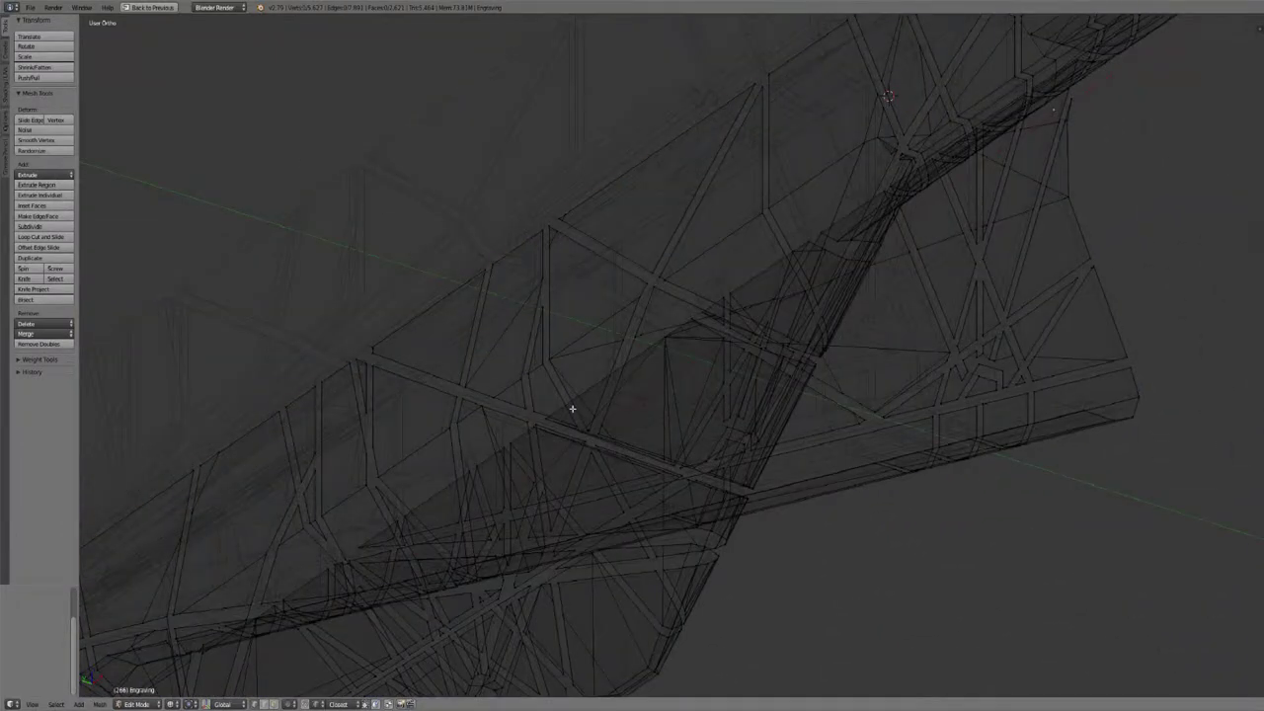
Examine the whole engraved mesh in wireframe, and check the grooves along the lower frame in solid shading.
key(a)
scroll(729, 395, down, 2)
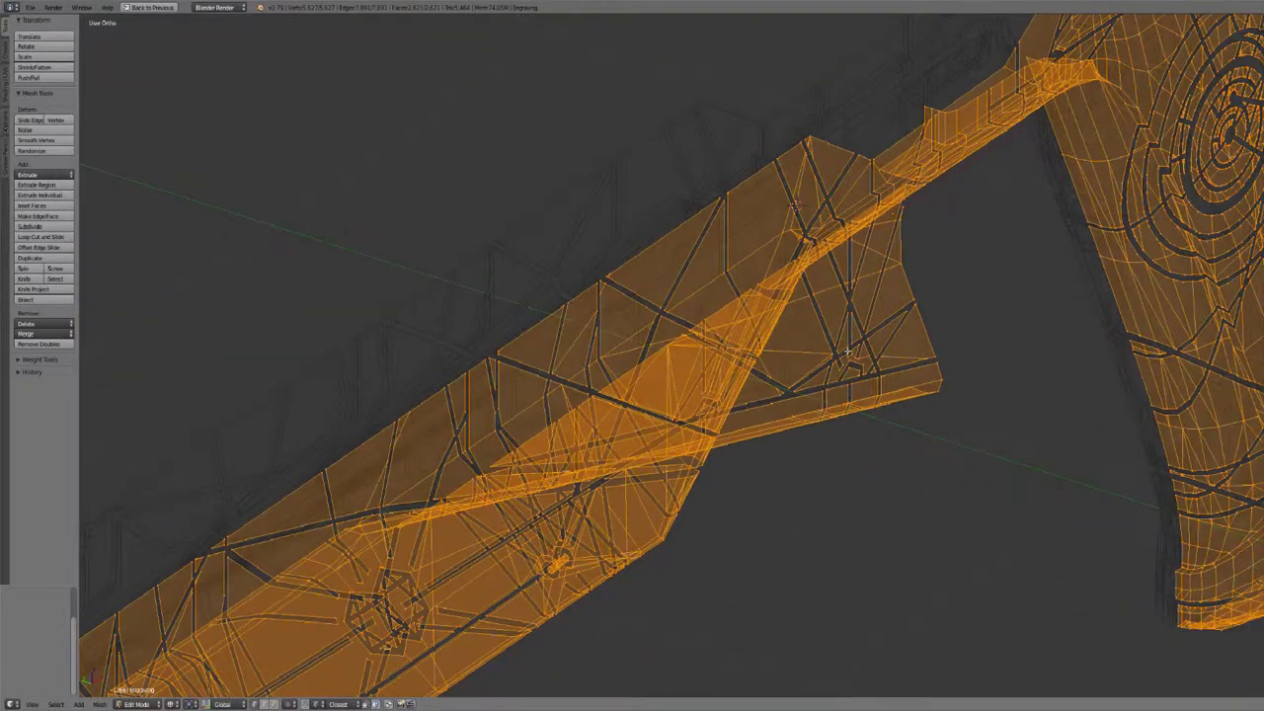
scroll(847, 349, down, 3)
key(a)
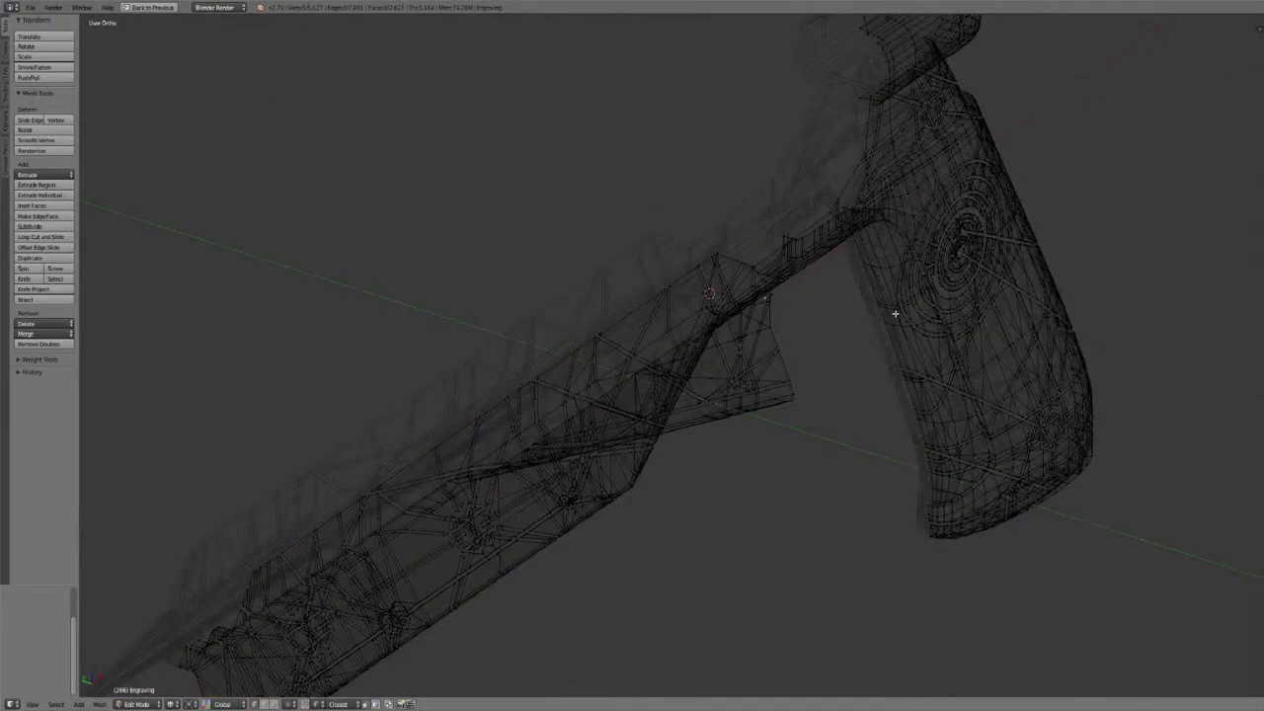
key(z)
key(Tab)
mouse_move(822, 345)
middle_down()
mouse_move(800, 314)
mouse_move(745, 291)
mouse_move(720, 305)
mouse_move(696, 362)
middle_up()
scroll(694, 363, up, 4)
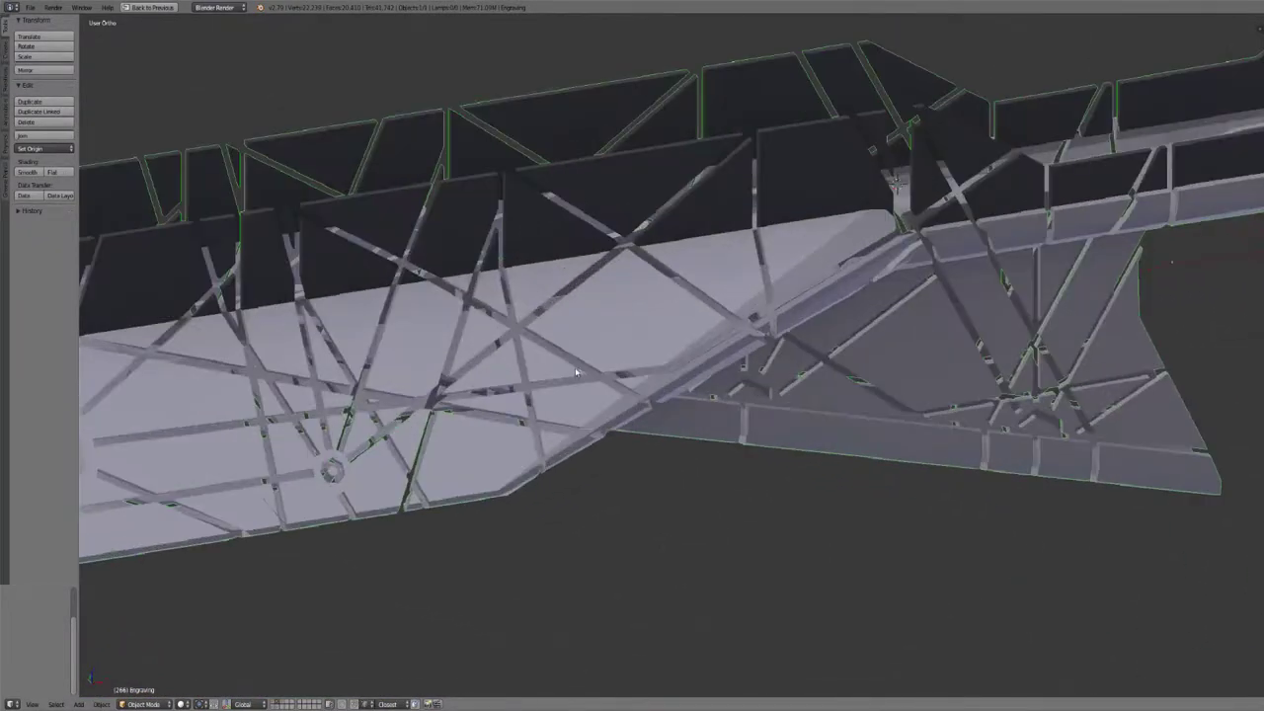
Slide the vertex beside the groove junction on the barrel shroud along its edge toward the neighbouring vertex.
key(Tab)
shift+middle_drag(446, 400, 664, 391)
scroll(601, 393, down, 2)
scroll(664, 391, up, 4)
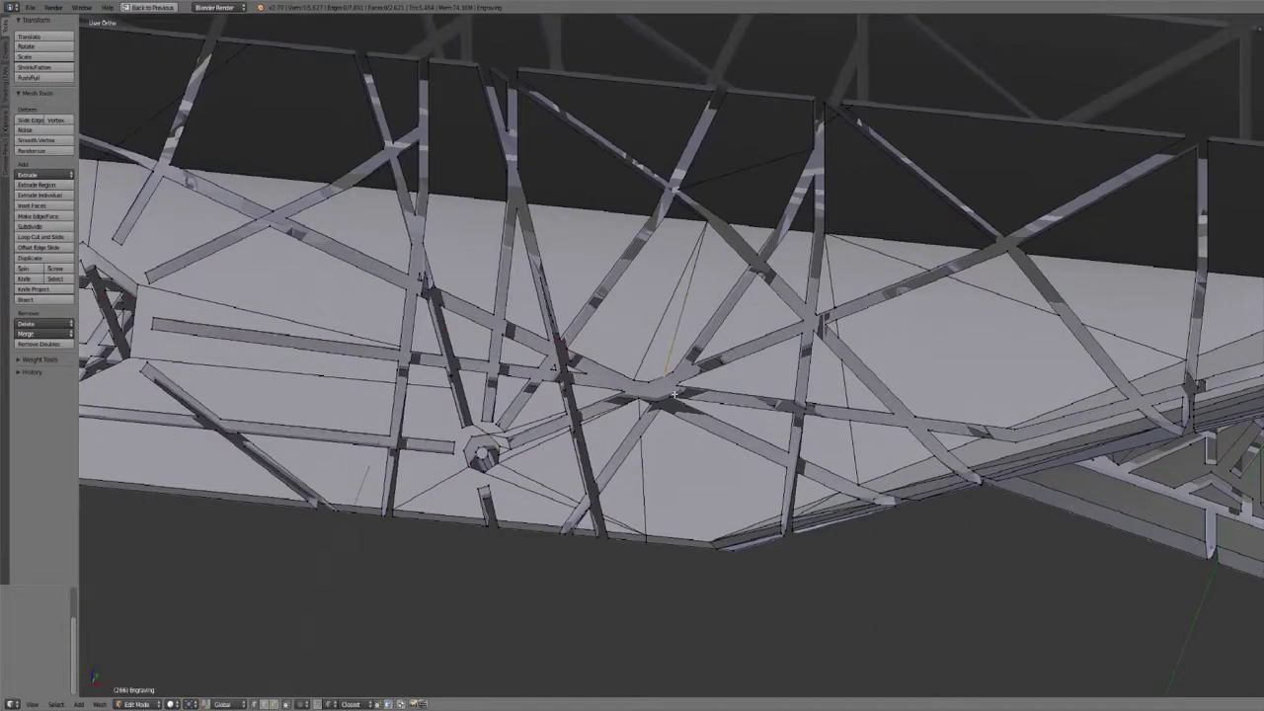
key(g)
key(g)
click(654, 394)
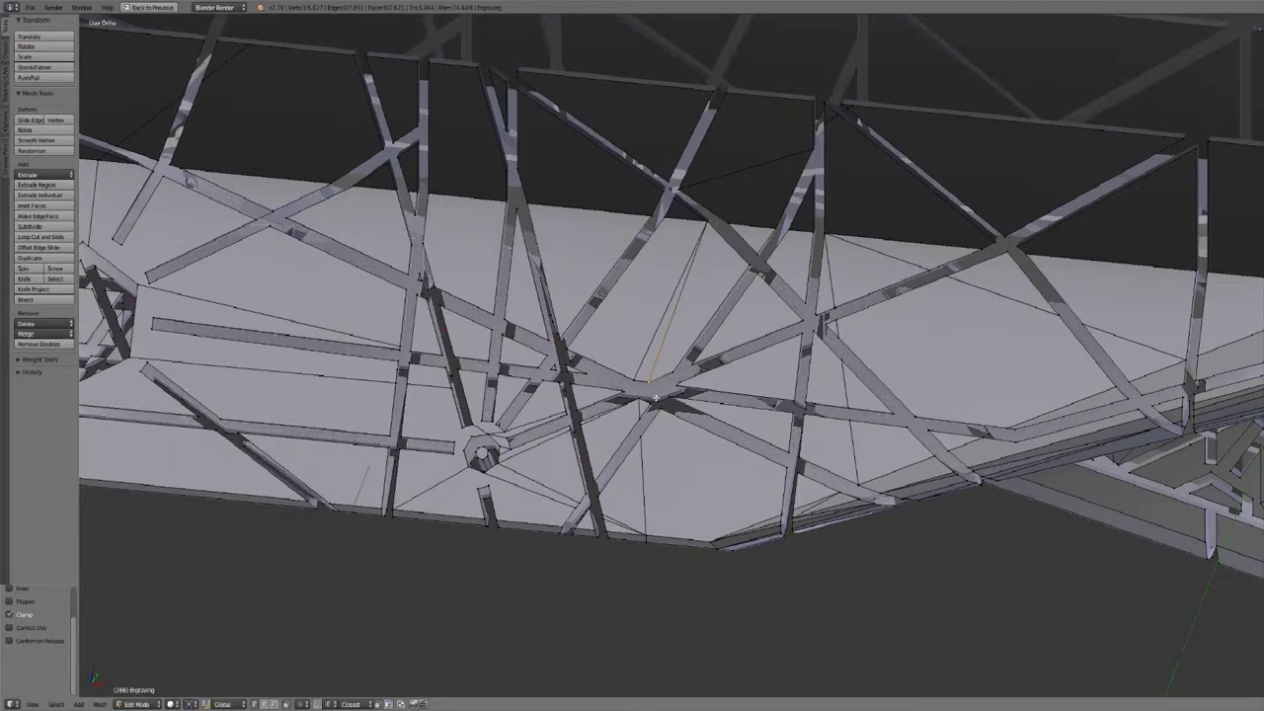
Expand the selection around the slid vertex and remove the doubled vertices.
key(ctrl+KP_Add)
key(w)
click(633, 431)
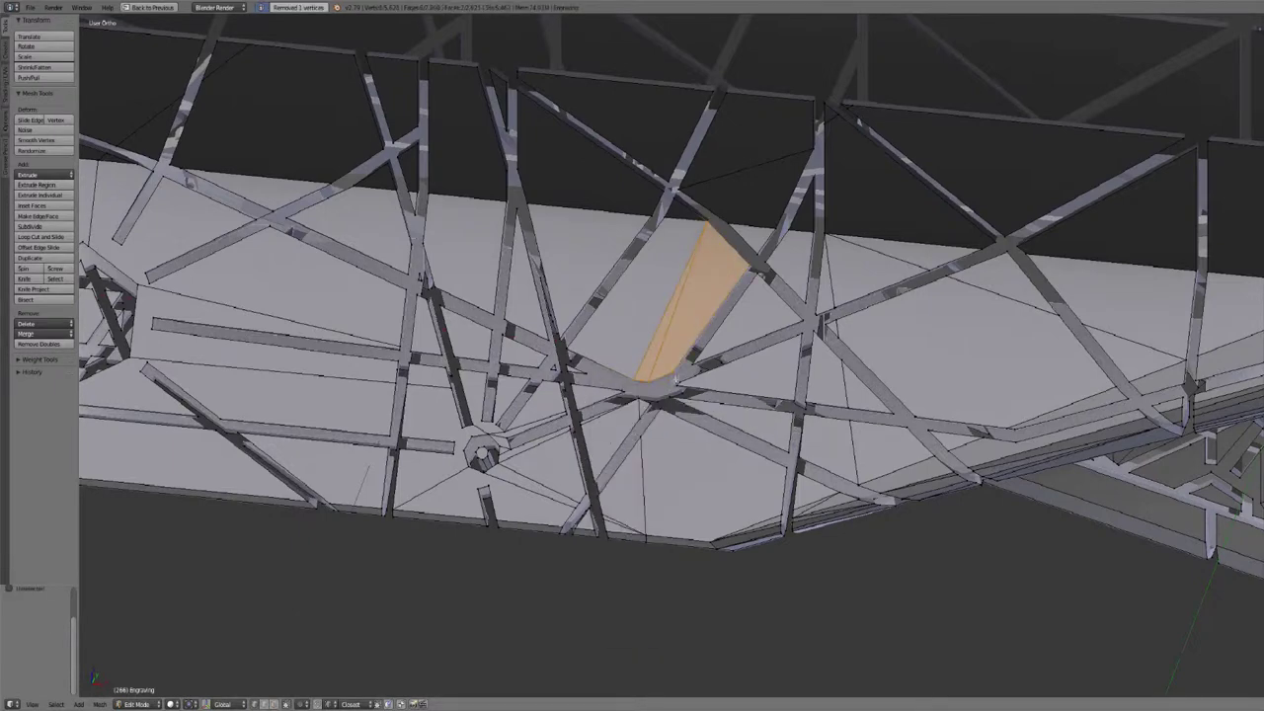
Examine the mesh topology around the engraved grooves along the barrel shroud and the rest of the frame.
middle_drag(710, 353, 729, 344)
scroll(681, 418, down, 2)
shift+middle_drag(678, 420, 714, 408)
scroll(714, 407, up, 2)
scroll(714, 408, down, 5)
shift+middle_drag(939, 404, 394, 274)
shift+middle_drag(1077, 451, 649, 345)
scroll(669, 400, up, 4)
middle_drag(668, 401, 686, 340)
scroll(568, 257, down, 4)
Examine the concentric ring engraving on the grip and leave Edit Mode.
shift+middle_drag(568, 256, 678, 440)
middle_drag(677, 440, 700, 373)
scroll(627, 401, up, 5)
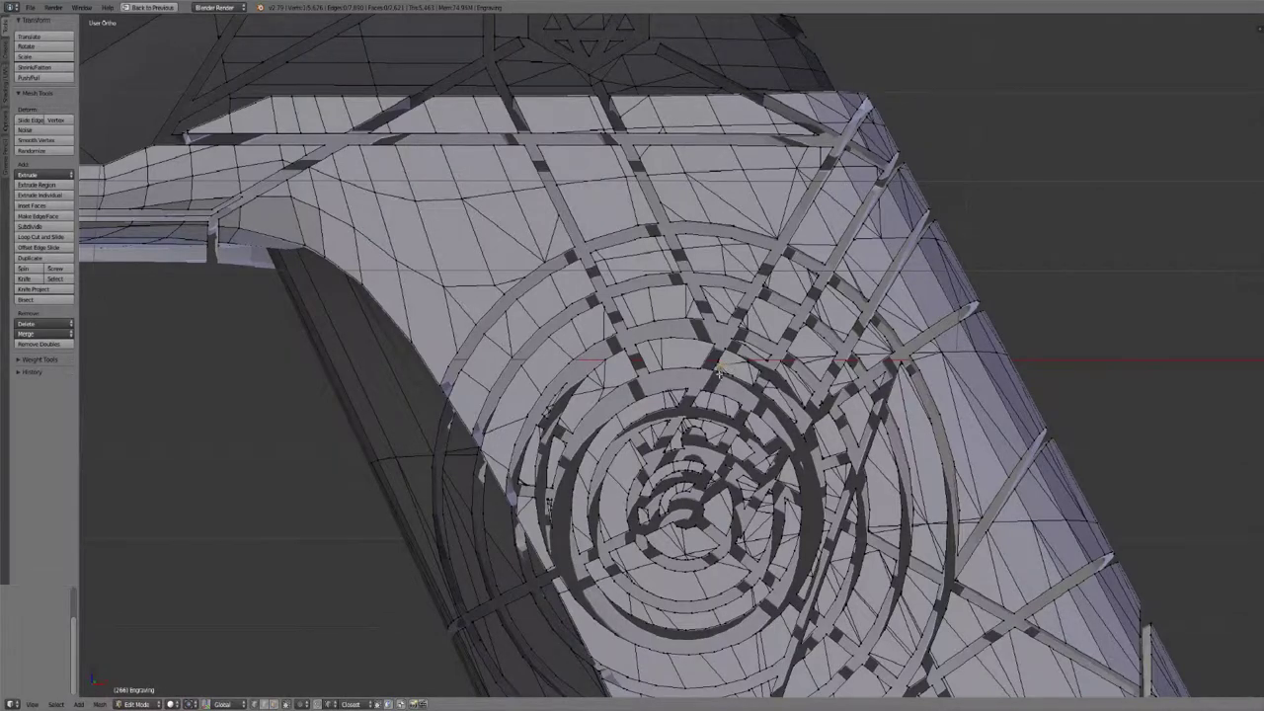
scroll(722, 364, down, 5)
mouse_move(722, 363)
middle_down()
mouse_move(473, 413)
mouse_move(725, 368)
middle_up()
scroll(592, 415, up, 4)
shift+middle_drag(418, 441, 739, 368)
key(Tab)
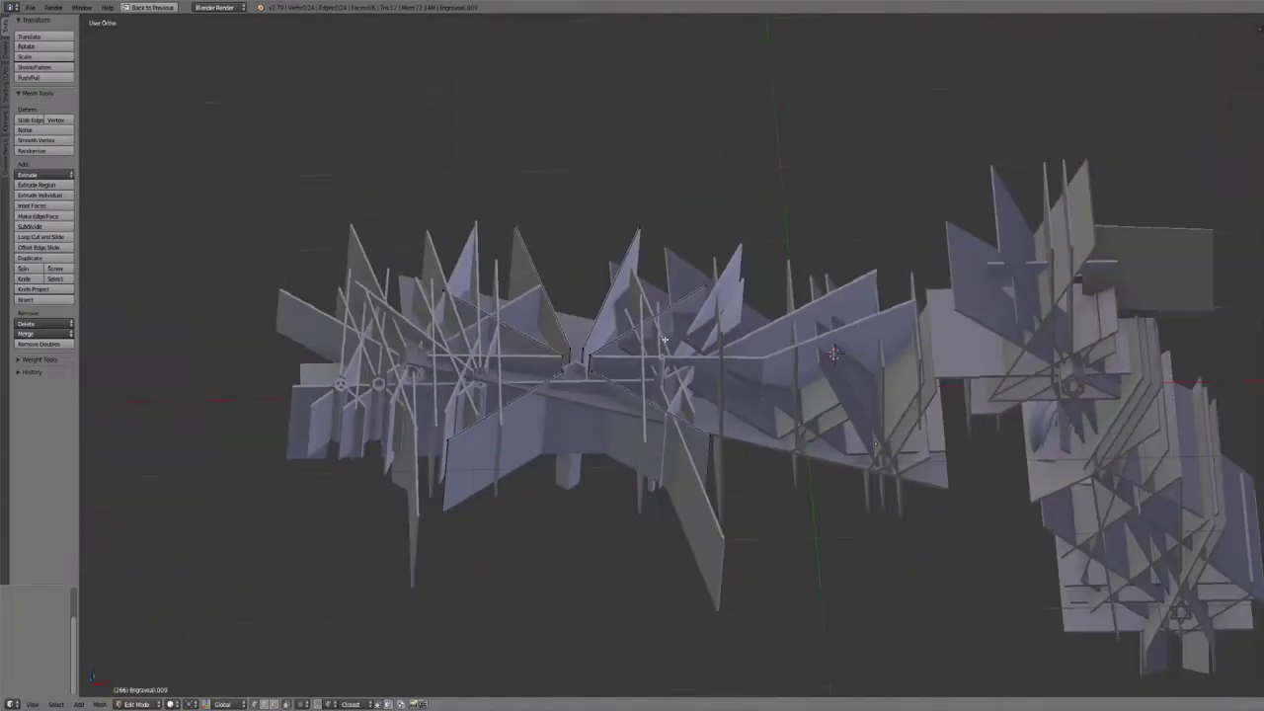
Leave Edit Mode on the star-shaped cutter and compare the engraving cutters in wireframe and solid shading.
mouse_move(659, 337)
middle_down()
mouse_move(733, 352)
mouse_move(680, 341)
mouse_move(721, 333)
mouse_move(684, 354)
mouse_move(672, 345)
mouse_move(739, 341)
mouse_move(713, 332)
mouse_move(753, 343)
mouse_move(671, 338)
mouse_move(711, 325)
mouse_move(685, 357)
middle_up()
key(Tab)
scroll(695, 323, up, 2)
key(z)
key(z)
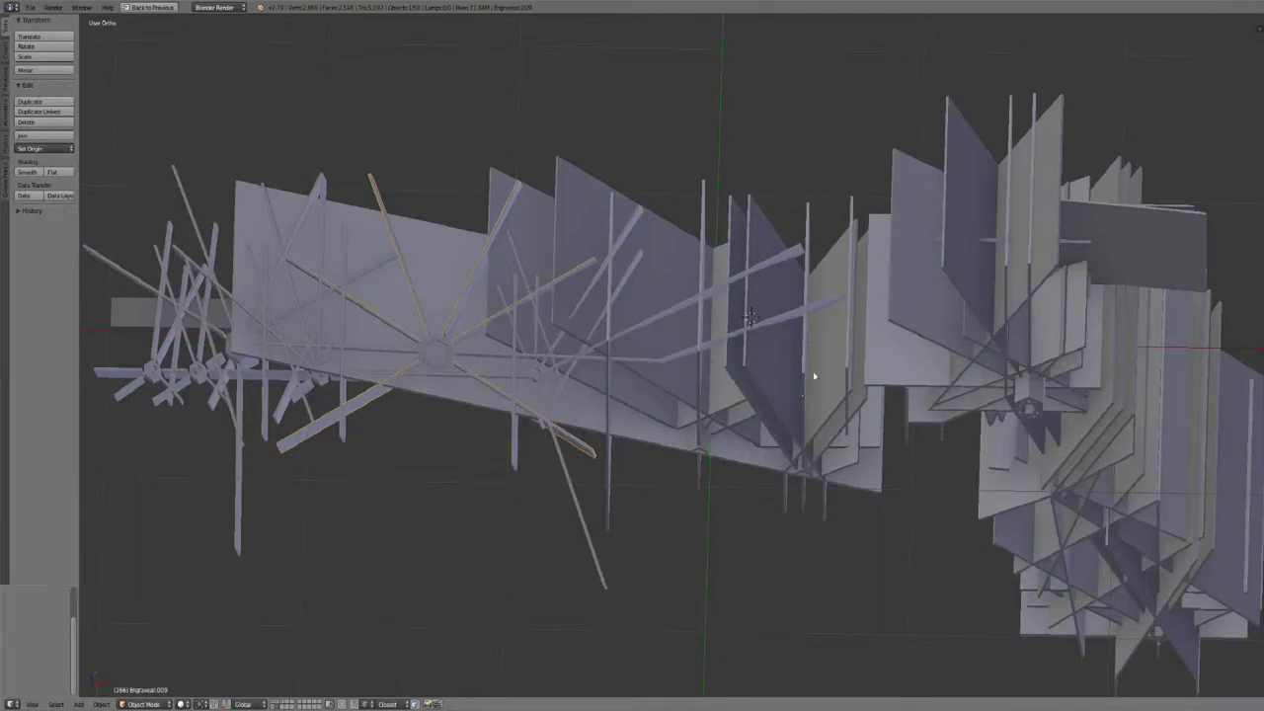
Examine the full set of engraving cutters from several angles, toggling the selection of all of them.
middle_drag(818, 376, 776, 327)
right_click(780, 261)
middle_drag(840, 271, 798, 276)
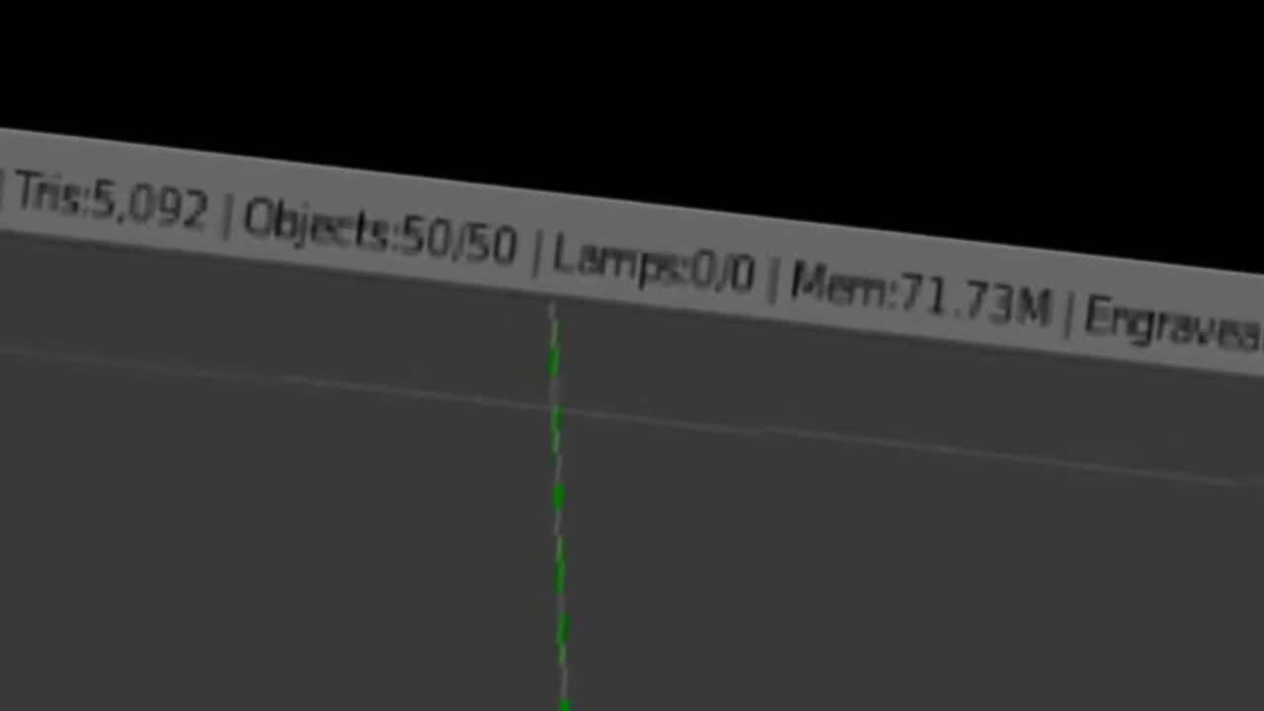
key(a)
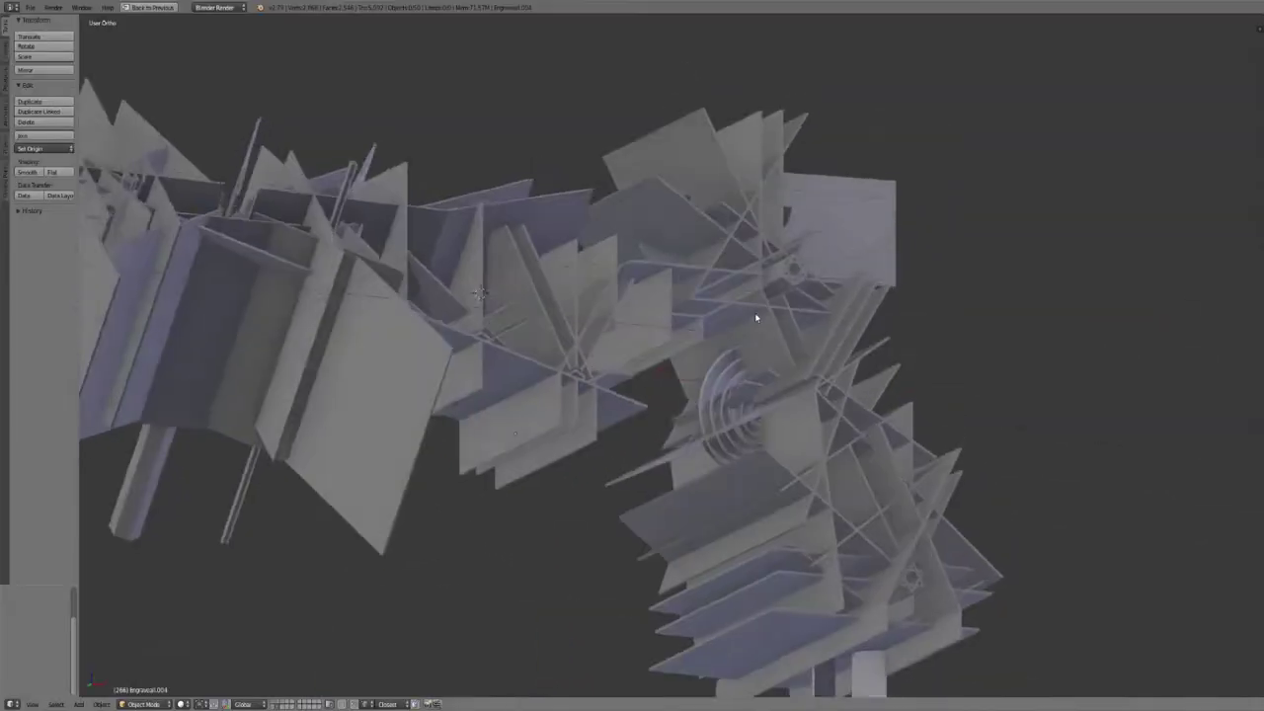
mouse_move(760, 316)
middle_down()
mouse_move(741, 339)
mouse_move(682, 339)
mouse_move(762, 361)
mouse_move(789, 390)
middle_up()
mouse_move(811, 578)
middle_down()
mouse_move(846, 499)
mouse_move(823, 434)
mouse_move(852, 525)
mouse_move(850, 491)
middle_up()
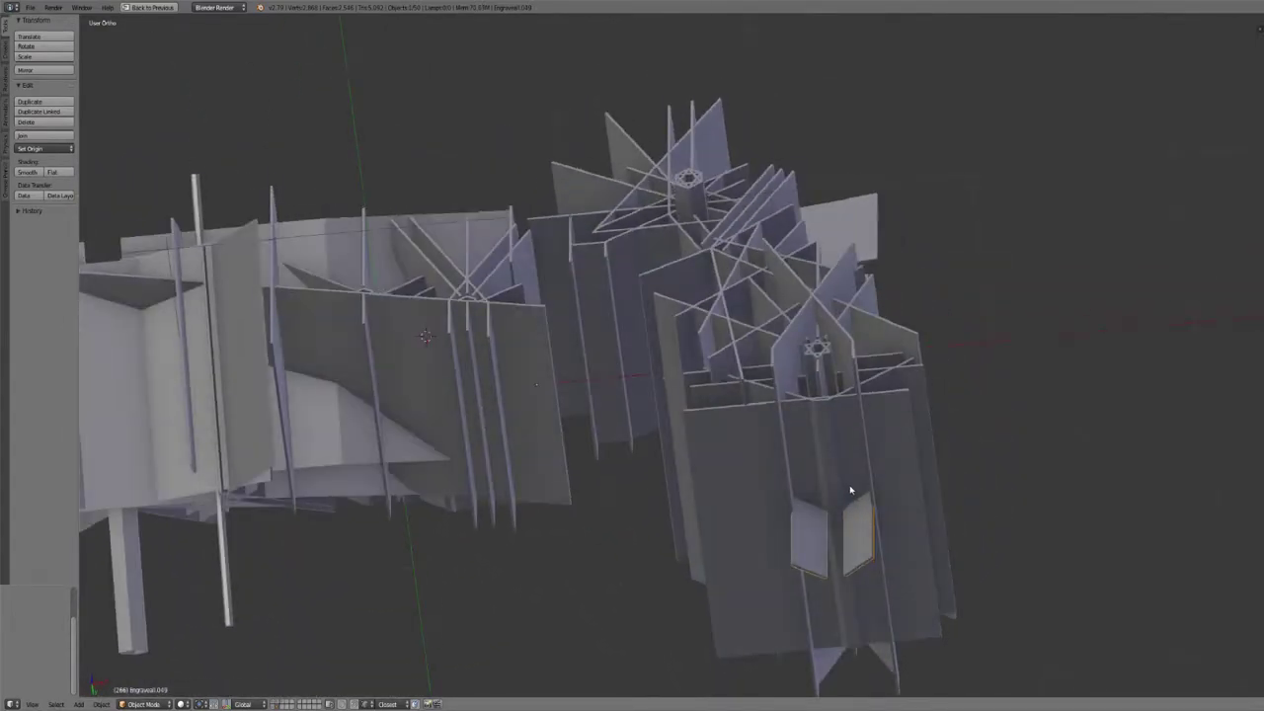
middle_drag(752, 413, 791, 434)
Display the engraved shell again and check its geometry in wireframe and solid shading.
key(shift+2)
mouse_move(731, 366)
middle_down()
mouse_move(640, 410)
mouse_move(635, 358)
mouse_move(639, 369)
mouse_move(619, 370)
middle_up()
key(z)
scroll(742, 348, up, 5)
scroll(681, 354, down, 3)
key(z)
key(ctrl+z)
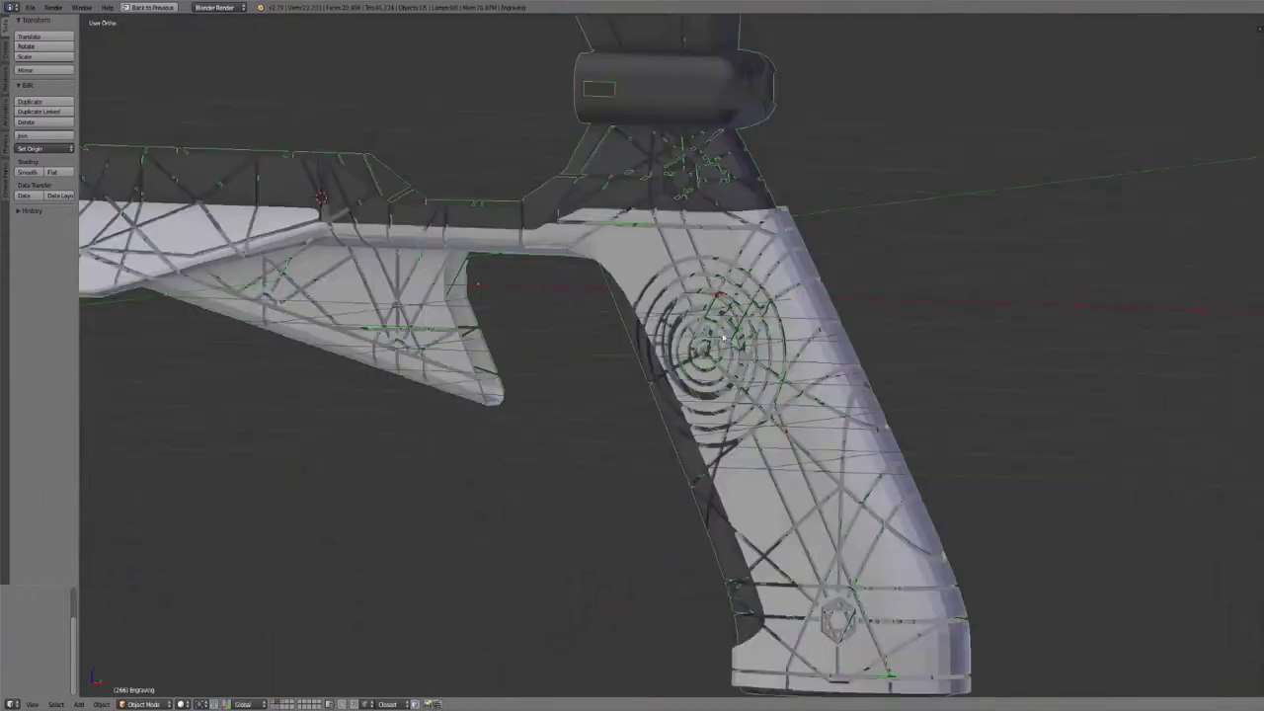
Inspect the engraved rings and grooves on the grip up close, briefly viewing the mesh in Edit Mode.
scroll(705, 344, up, 3)
mouse_move(730, 340)
middle_down()
mouse_move(716, 357)
mouse_move(663, 222)
mouse_move(665, 300)
mouse_move(716, 328)
mouse_move(768, 294)
mouse_move(732, 355)
middle_up()
scroll(665, 226, down, 3)
scroll(699, 321, up, 5)
key(Tab)
key(Tab)
shift+middle_drag(652, 354, 796, 350)
scroll(760, 338, down, 4)
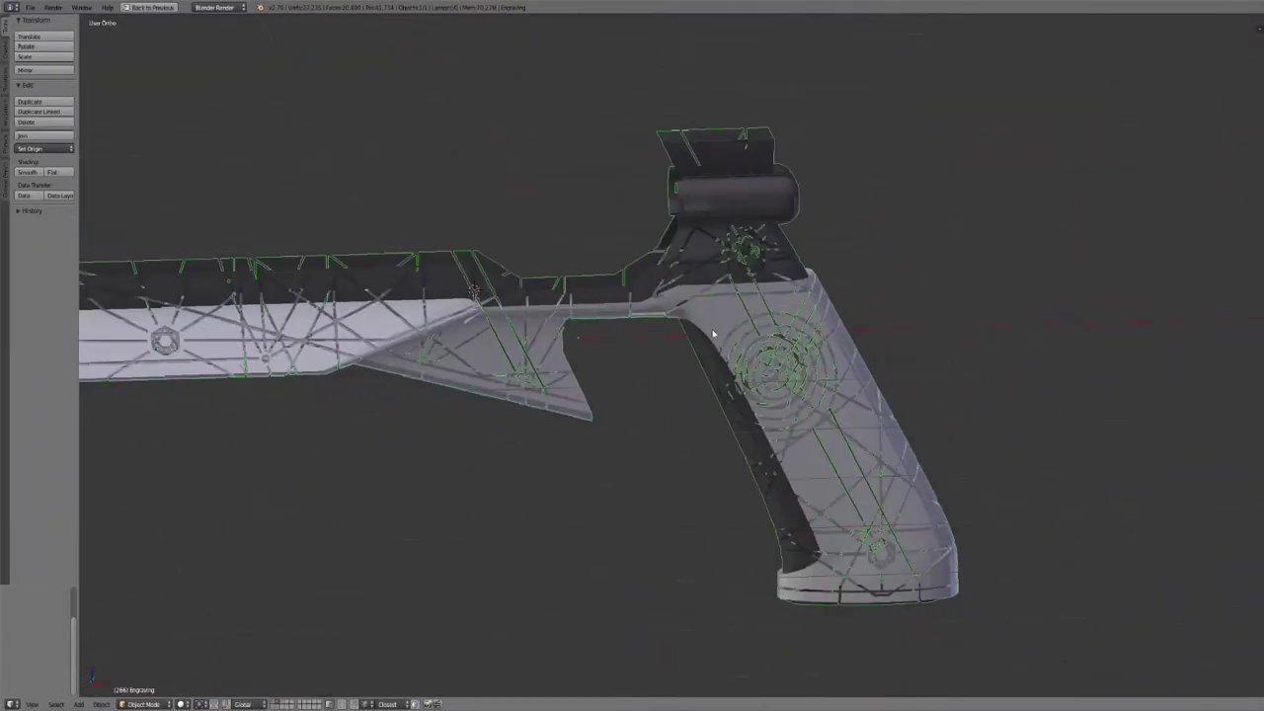
shift+middle_drag(714, 328, 718, 354)
Switch the display to the engraving cutters and inspect the star-shaped cutter near the grip's base in wireframe.
key(2)
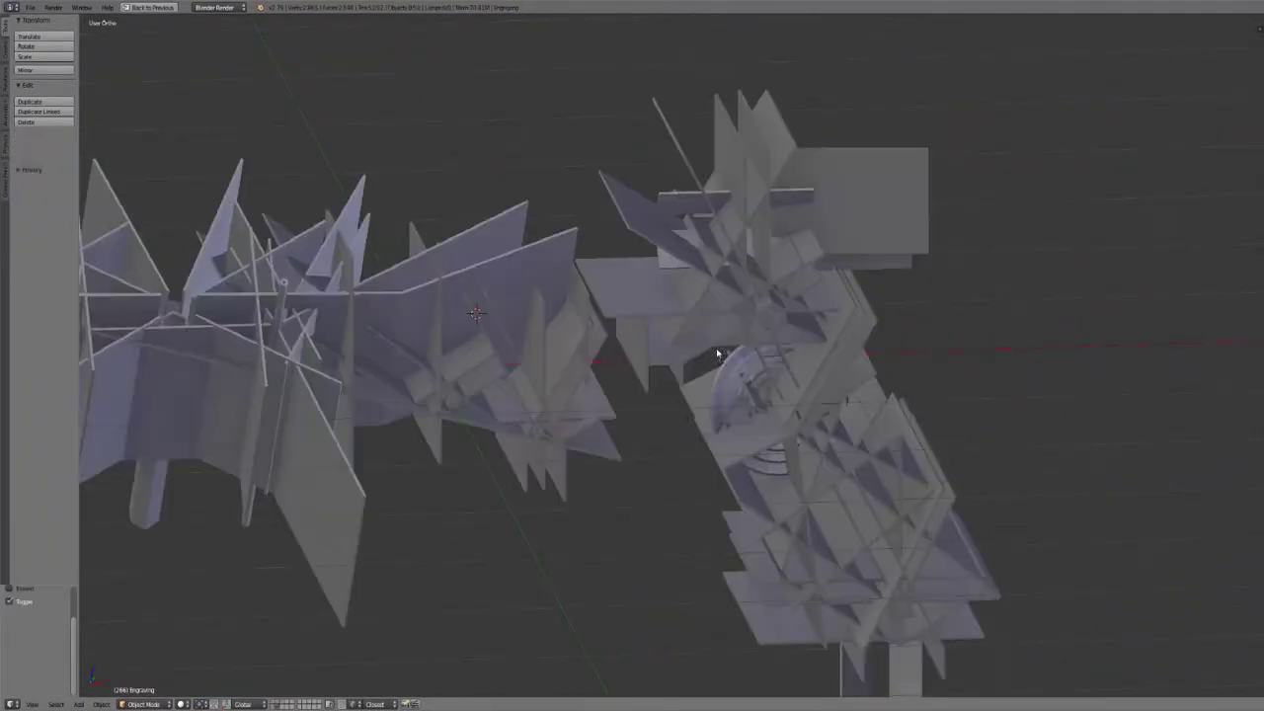
right_click(907, 597)
key(z)
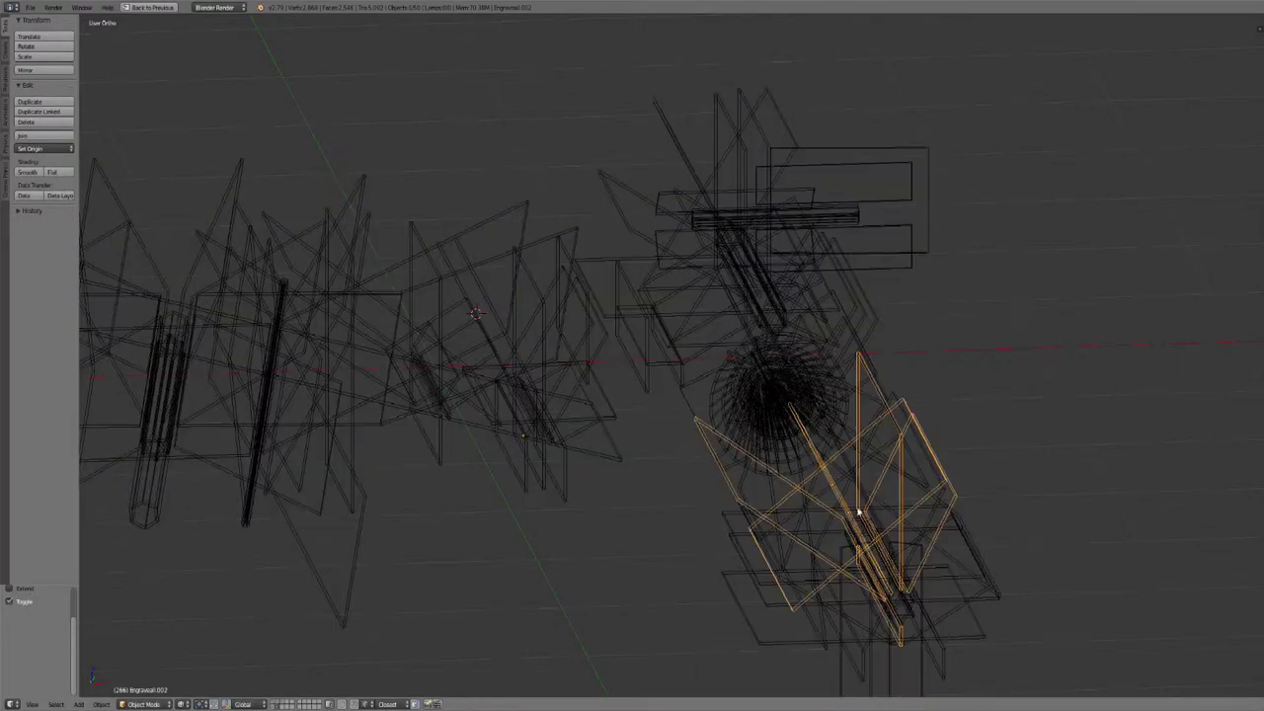
middle_drag(849, 503, 807, 510)
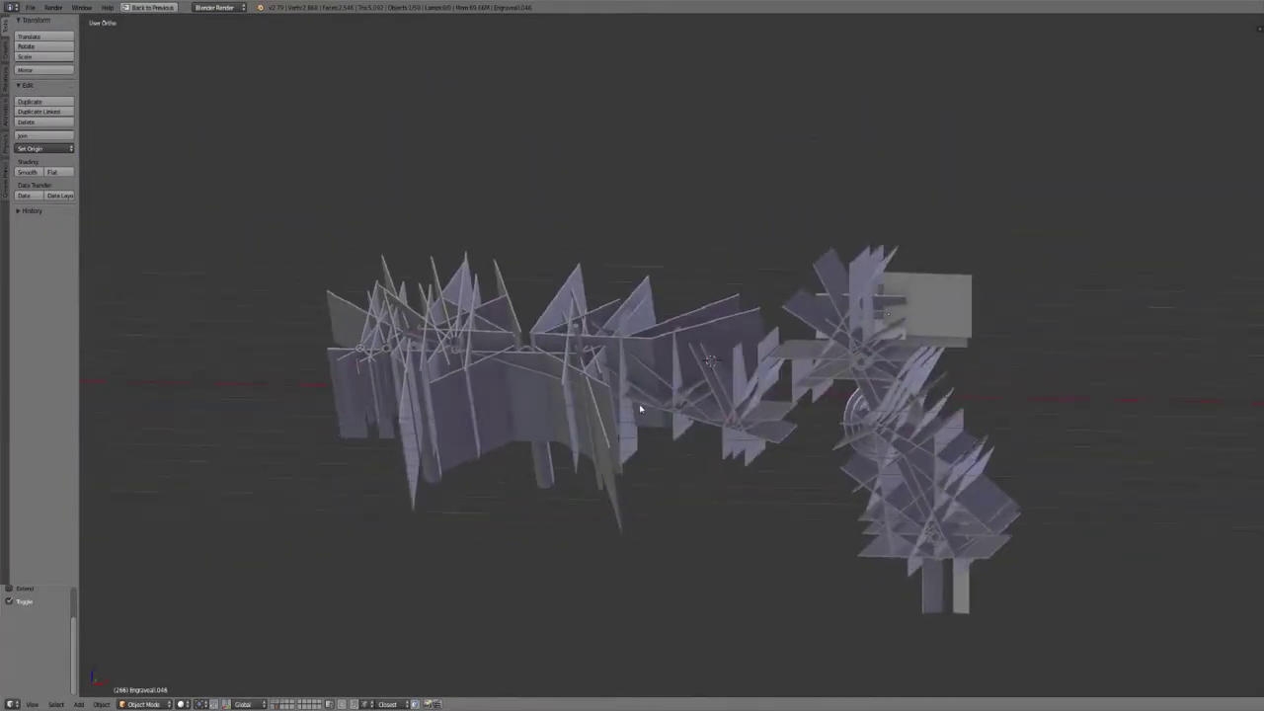
Examine the star-shaped cutters along the barrel in wireframe, selecting the one nearest the muzzle cluster.
key(z)
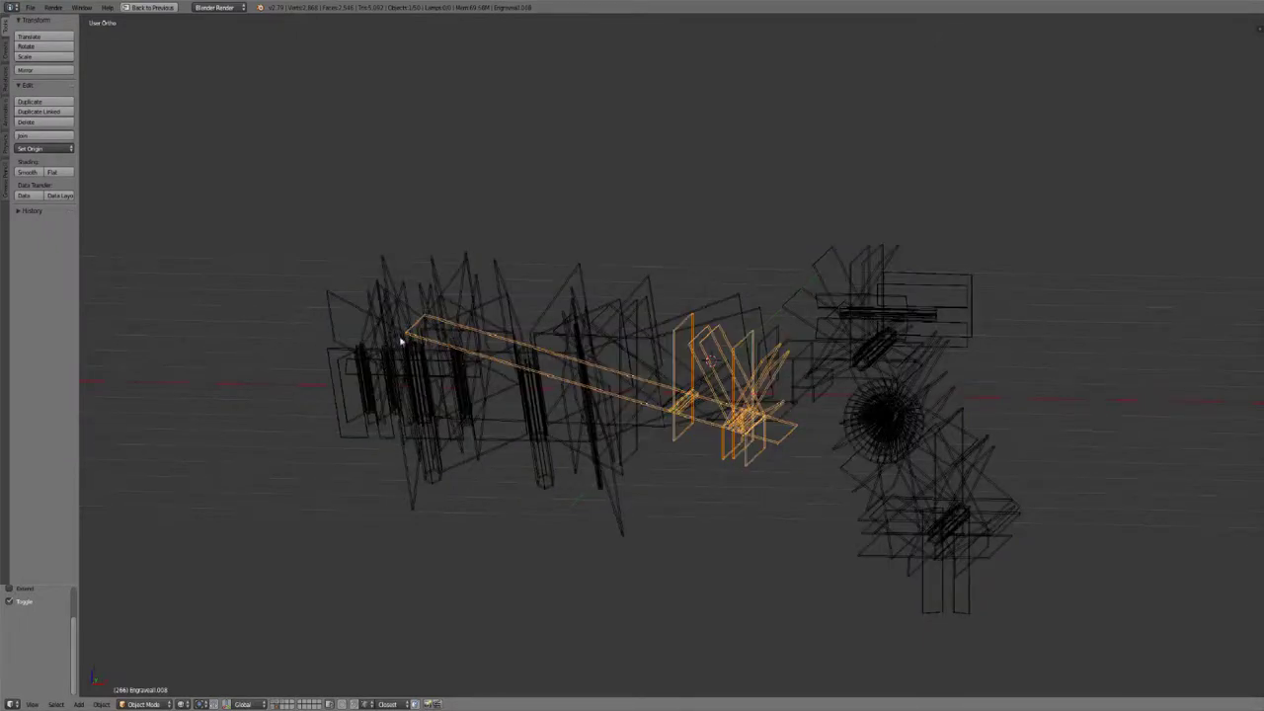
mouse_move(592, 380)
middle_down()
mouse_move(567, 366)
mouse_move(587, 404)
mouse_move(547, 392)
mouse_move(585, 387)
middle_up()
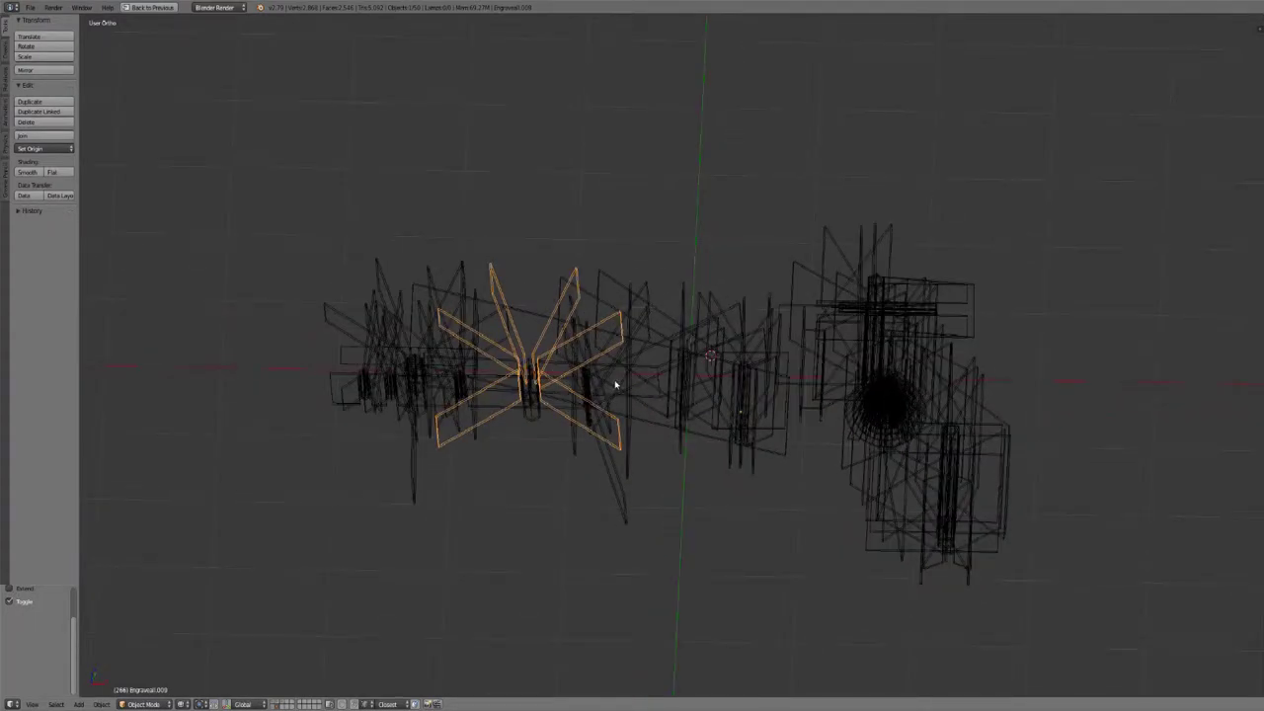
mouse_move(643, 409)
middle_down()
mouse_move(648, 395)
mouse_move(655, 415)
mouse_move(638, 392)
mouse_move(678, 405)
mouse_move(672, 386)
mouse_move(611, 412)
mouse_move(621, 406)
middle_up()
key(z)
key(z)
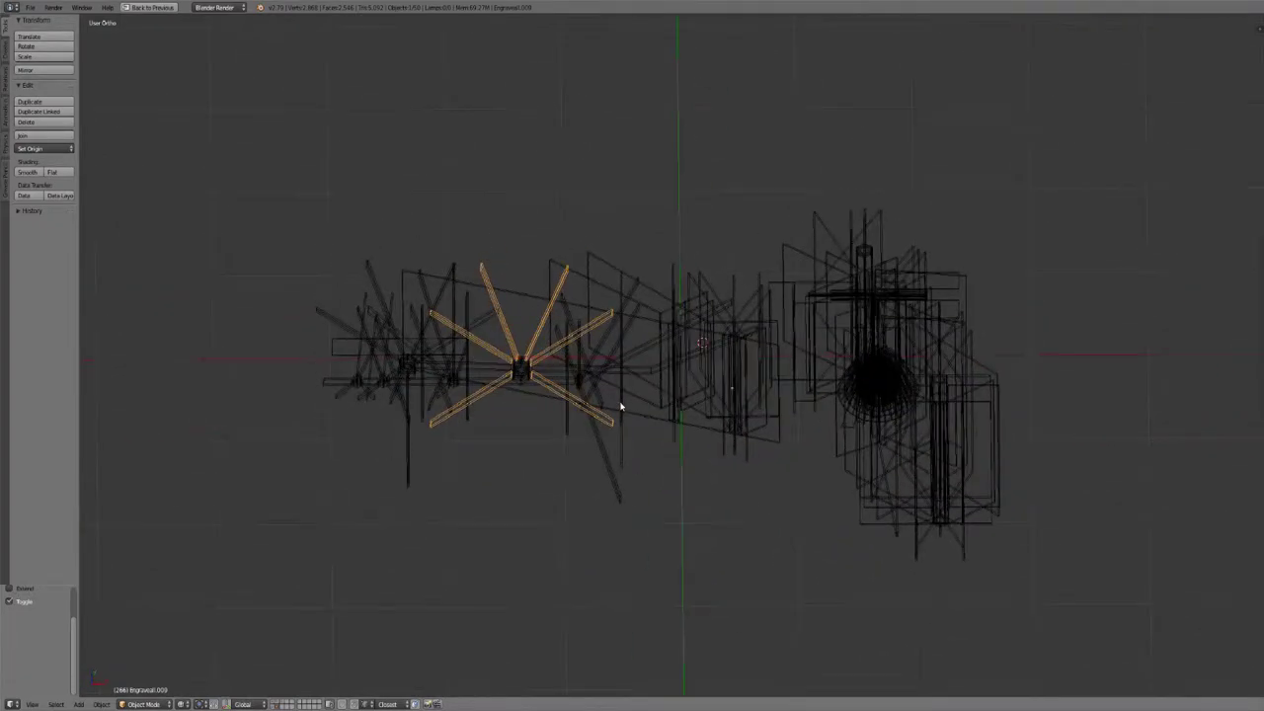
right_click(493, 353)
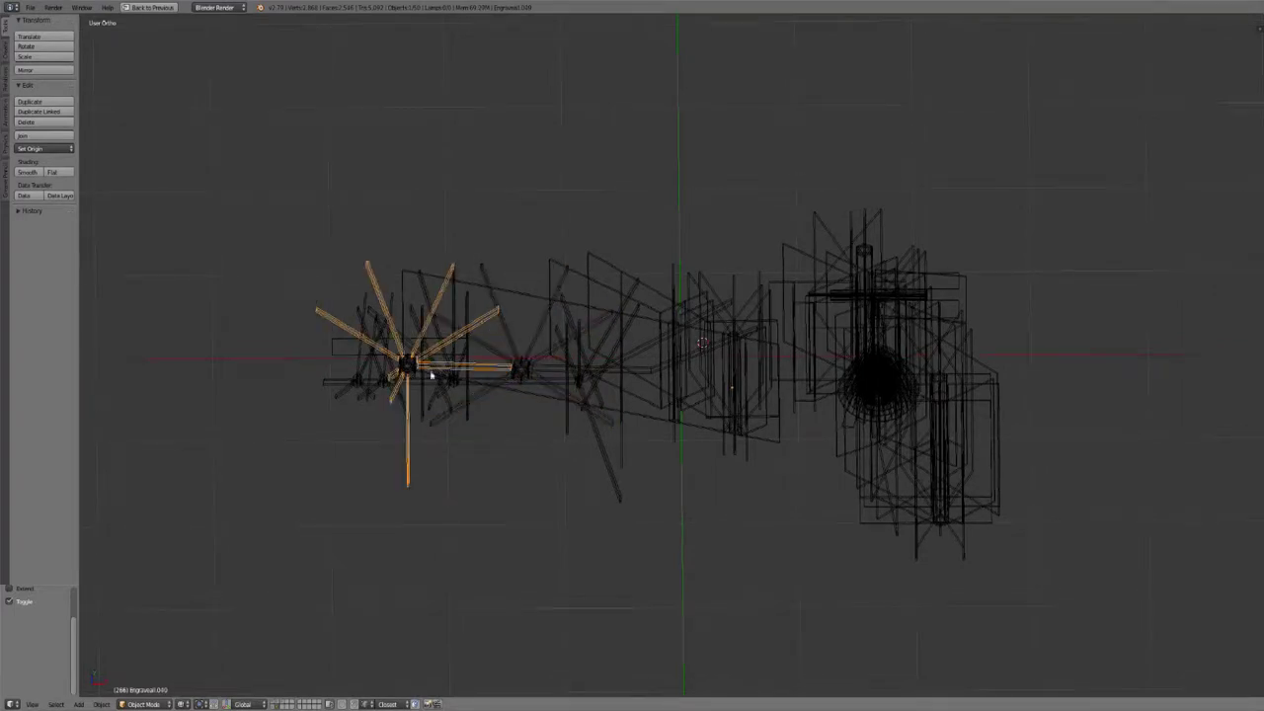
key(z)
Inspect the cutter arrangement at an angle and through the camera in solid and wireframe shading.
mouse_move(731, 372)
middle_down()
mouse_move(756, 415)
mouse_move(761, 338)
middle_up()
scroll(666, 375, up, 3)
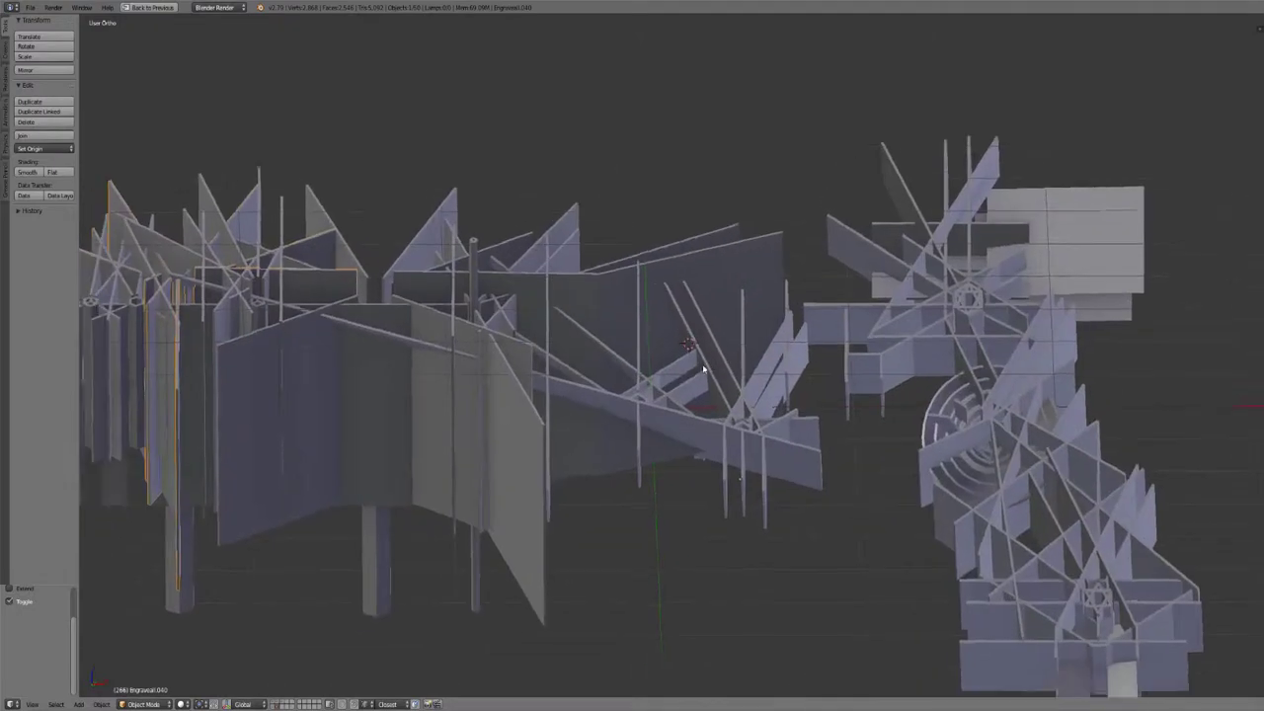
middle_drag(667, 375, 669, 350)
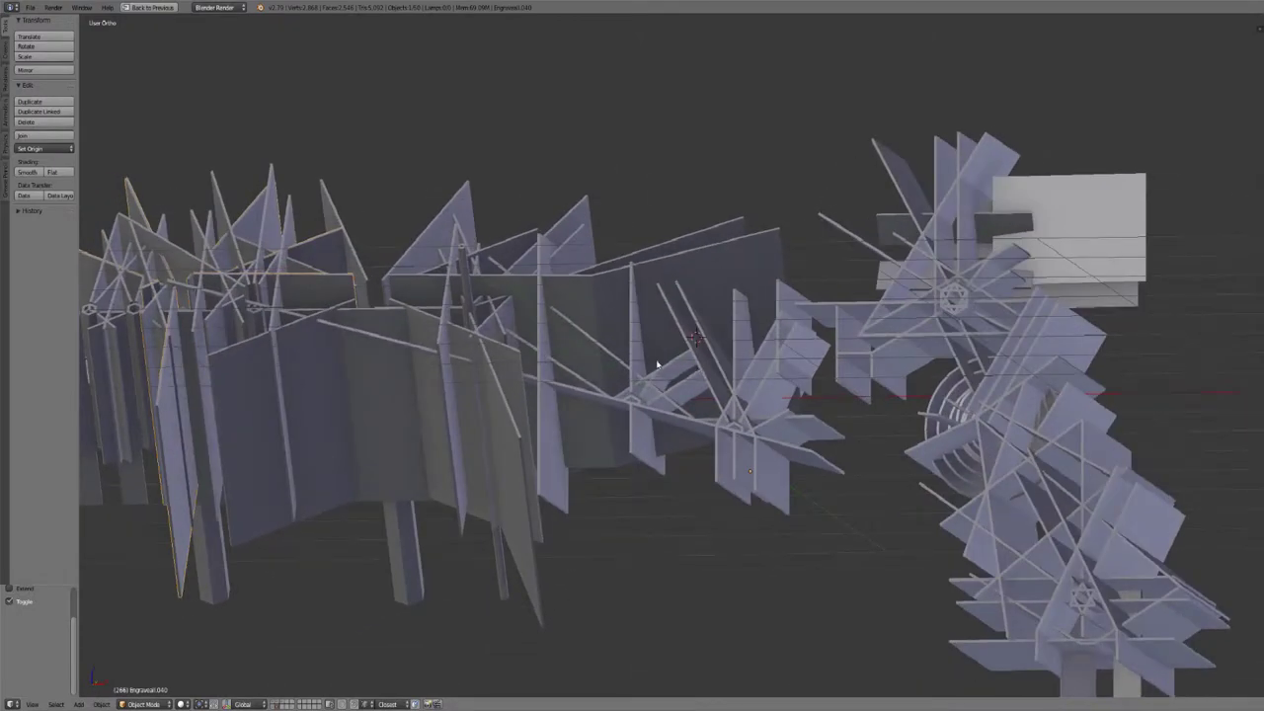
key(KP_0)
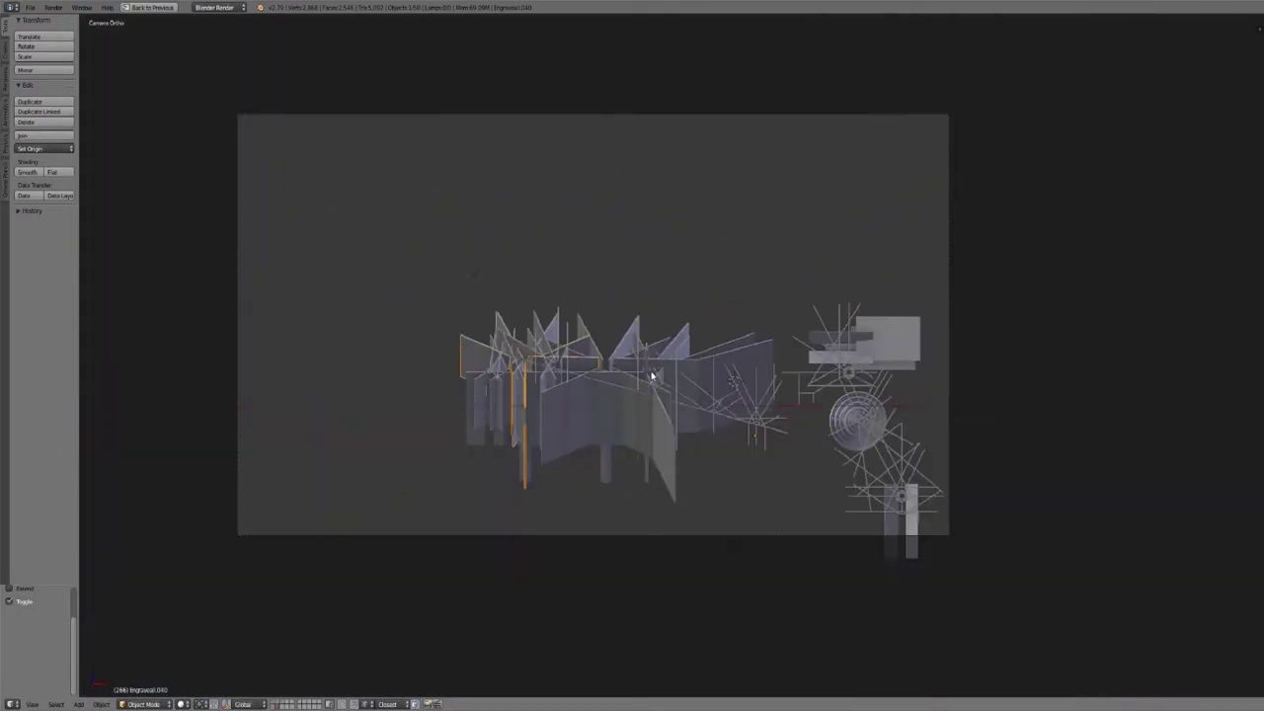
key(z)
key(z)
Examine the engraved shell as a whole, and select the Engraving object to inspect the barrel shroud's grooves.
middle_drag(663, 379, 661, 402)
shift+middle_drag(729, 483, 635, 324)
scroll(632, 333, down, 5)
shift+middle_drag(714, 408, 718, 358)
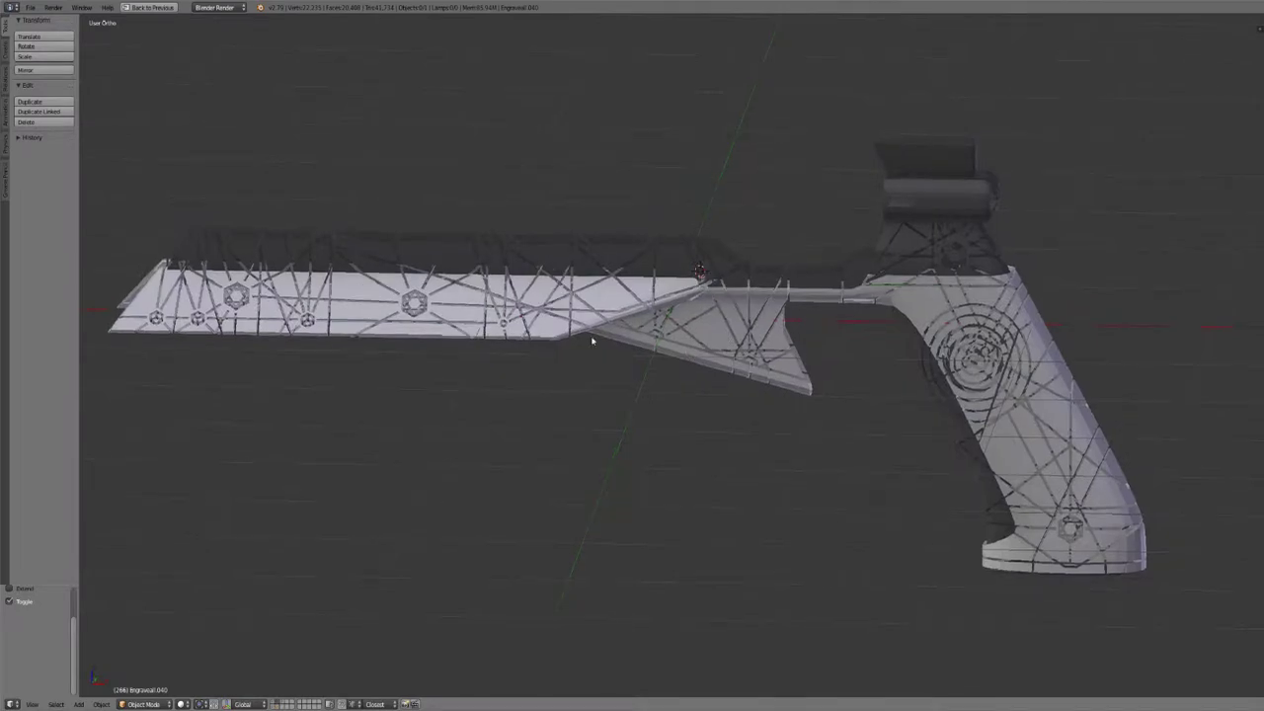
scroll(606, 344, up, 5)
mouse_move(615, 383)
middle_down()
mouse_move(728, 363)
mouse_move(721, 392)
mouse_move(659, 417)
mouse_move(612, 373)
middle_up()
right_click(607, 366)
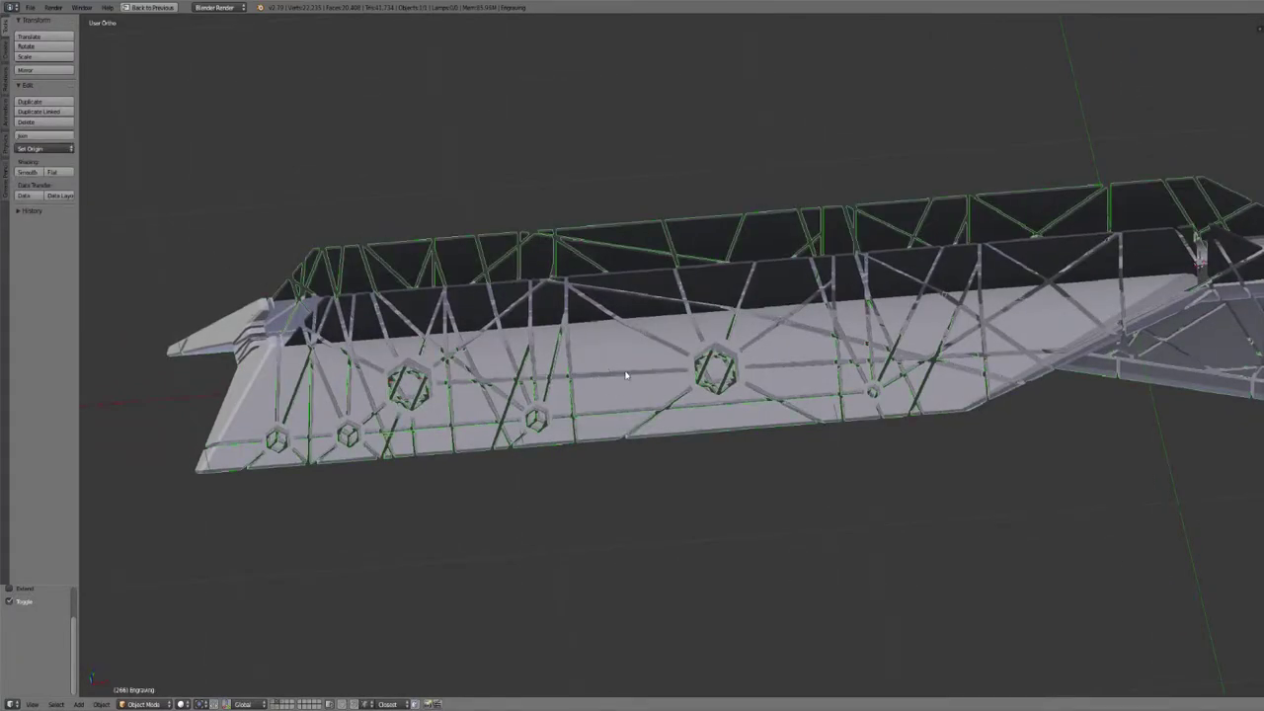
Show the Engraving object's modifier stack and examine its grooves where the barrel shroud meets the frame.
key(ctrl+Up)
click(1077, 212)
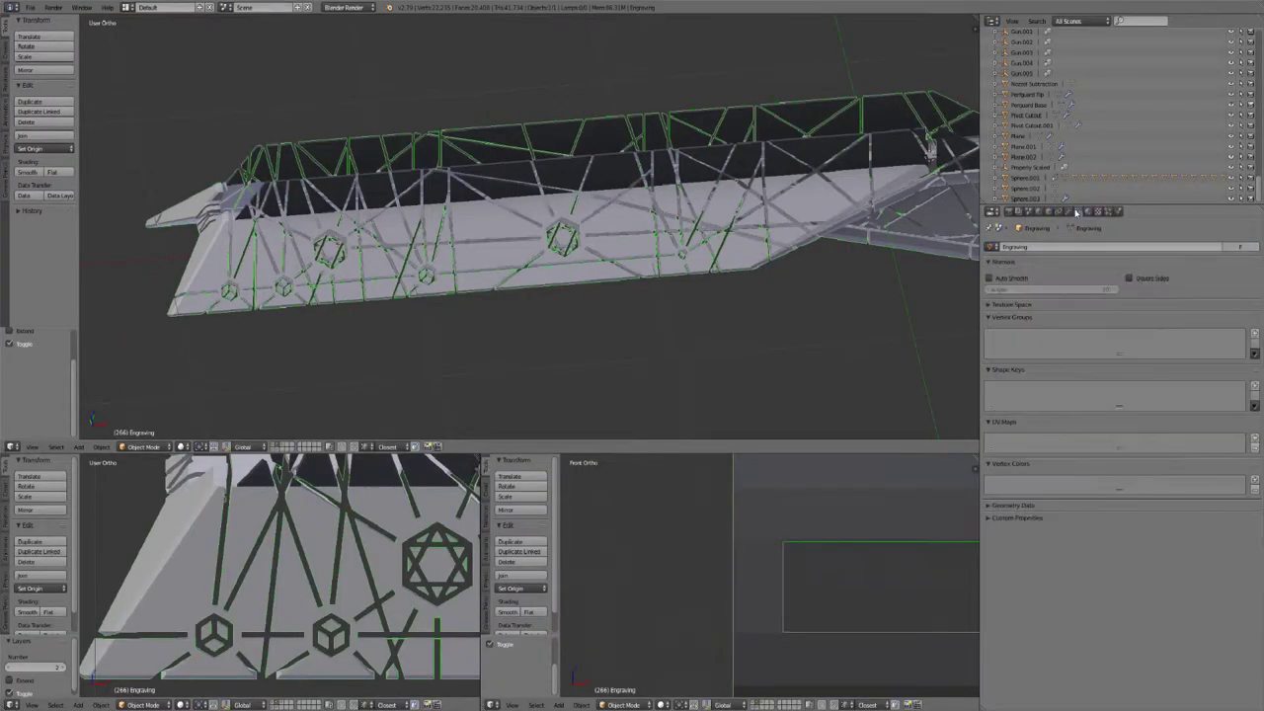
click(1070, 211)
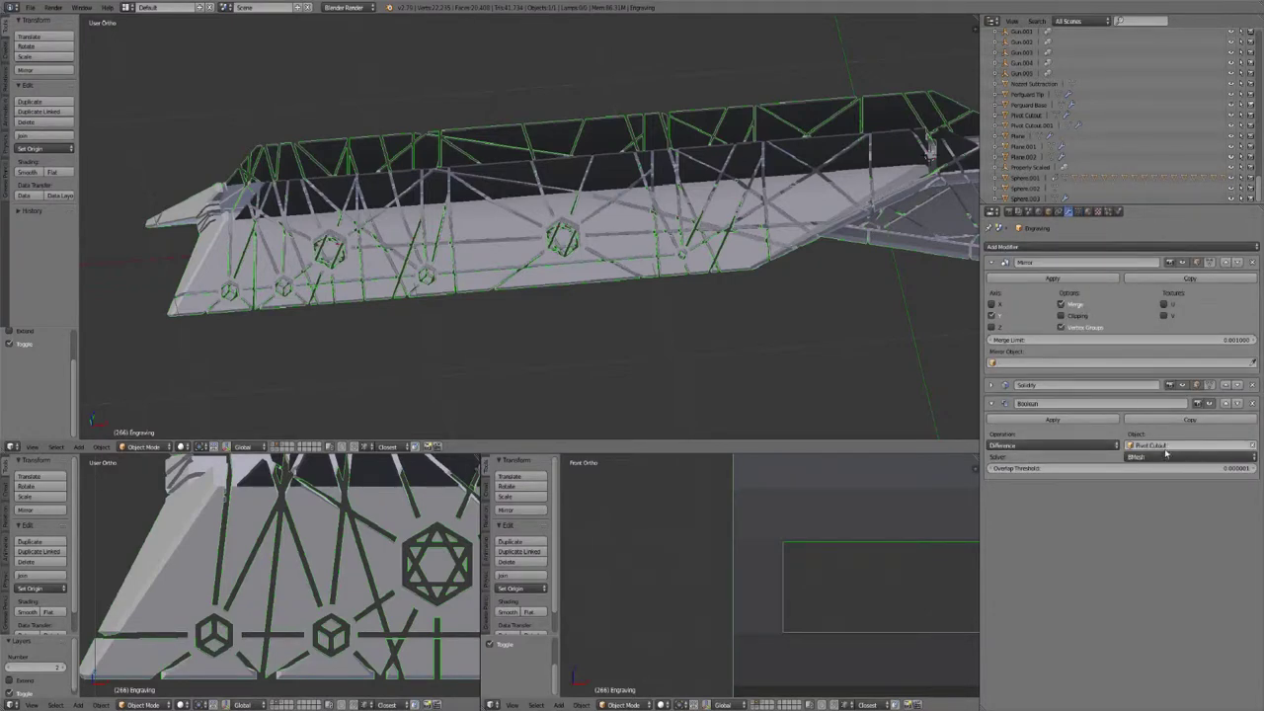
shift+middle_drag(843, 289, 479, 421)
scroll(585, 301, up, 5)
middle_drag(669, 375, 590, 161)
scroll(604, 258, down, 2)
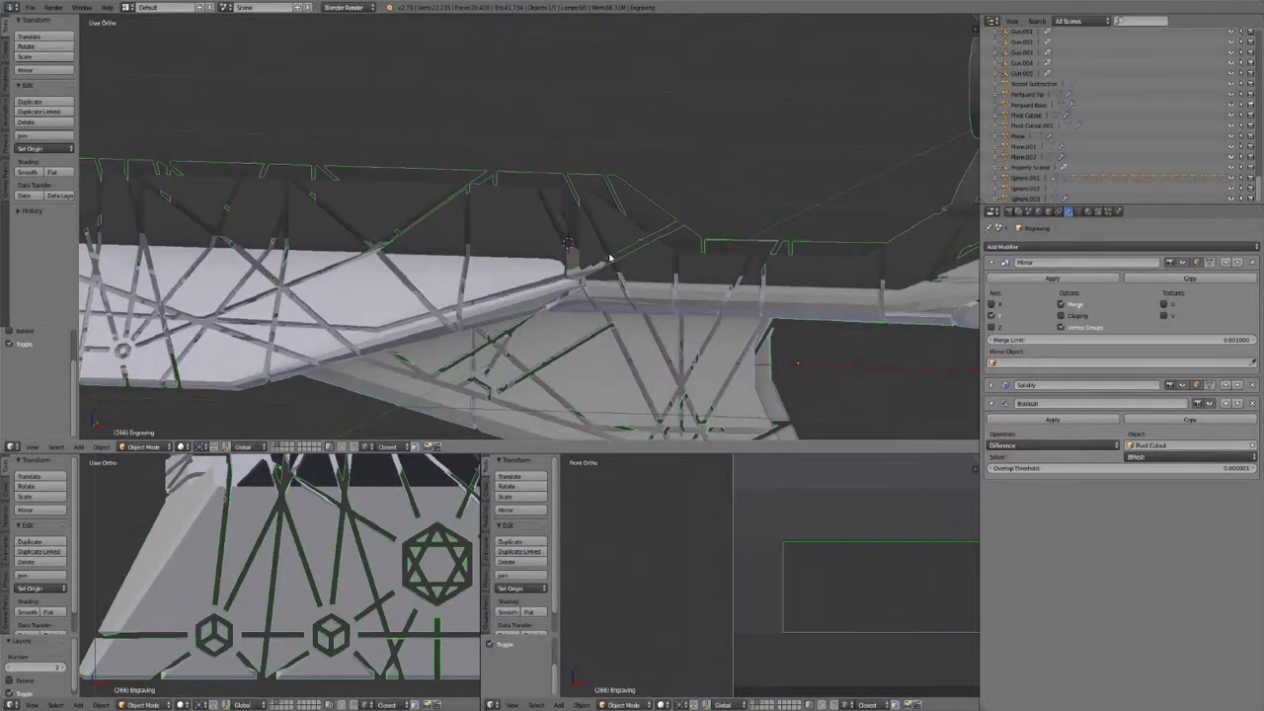
shift+middle_drag(611, 269, 617, 314)
Display the rest of the pistol alongside the engraving, select Sphere.001 beside the studded chamber, and check the area in wireframe.
key(shift+1)
right_click(576, 196)
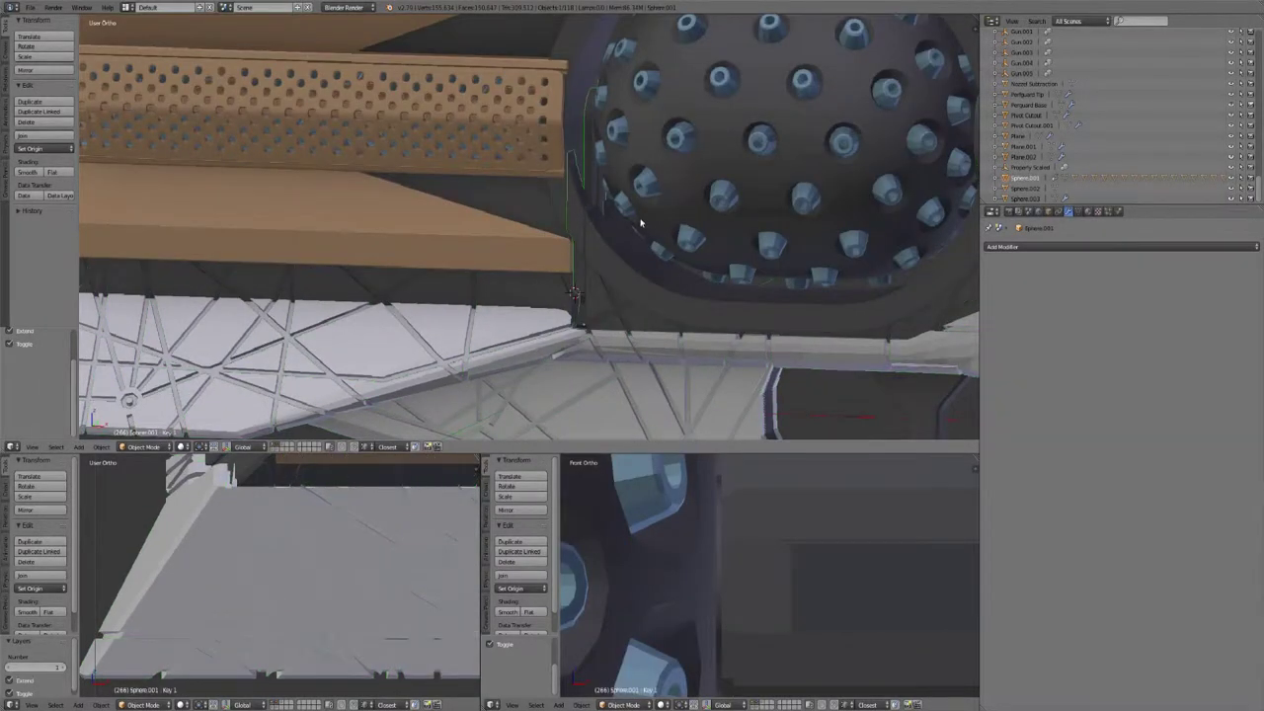
key(z)
key(z)
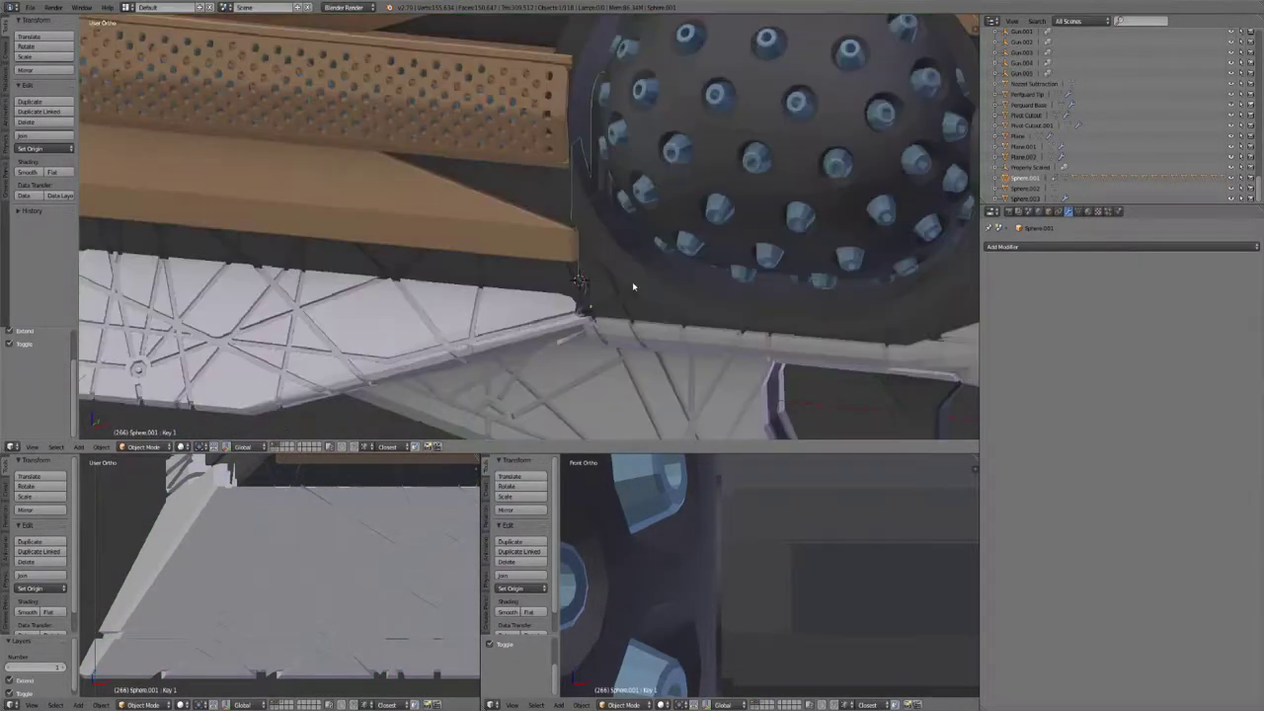
scroll(632, 282, down, 4)
mouse_move(489, 307)
shift+middle_down()
mouse_move(648, 316)
mouse_move(567, 296)
shift+middle_up()
Select the Engraving object and inspect how it fits the complete pistol in wireframe and solid shading.
right_click(470, 283)
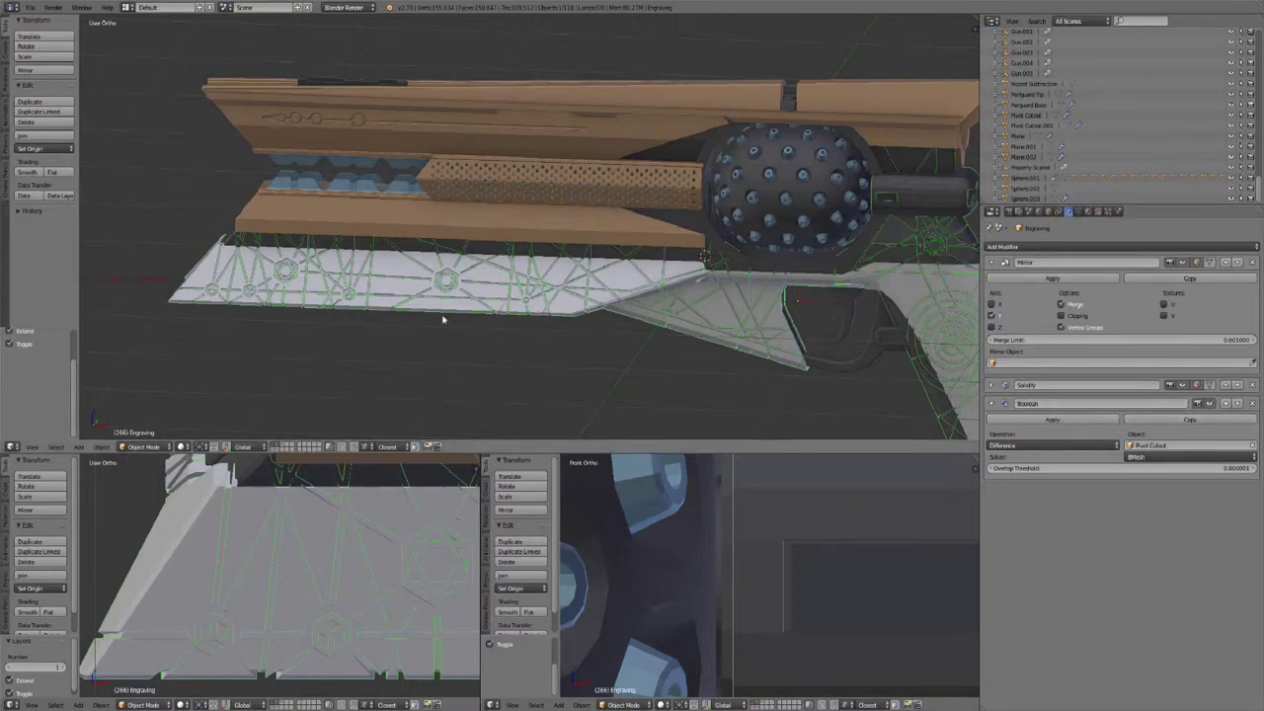
key(z)
mouse_move(624, 311)
middle_down()
mouse_move(594, 255)
mouse_move(622, 282)
mouse_move(694, 267)
mouse_move(599, 215)
mouse_move(638, 174)
mouse_move(660, 172)
mouse_move(593, 226)
mouse_move(573, 268)
mouse_move(485, 281)
middle_up()
key(z)
scroll(553, 273, down, 3)
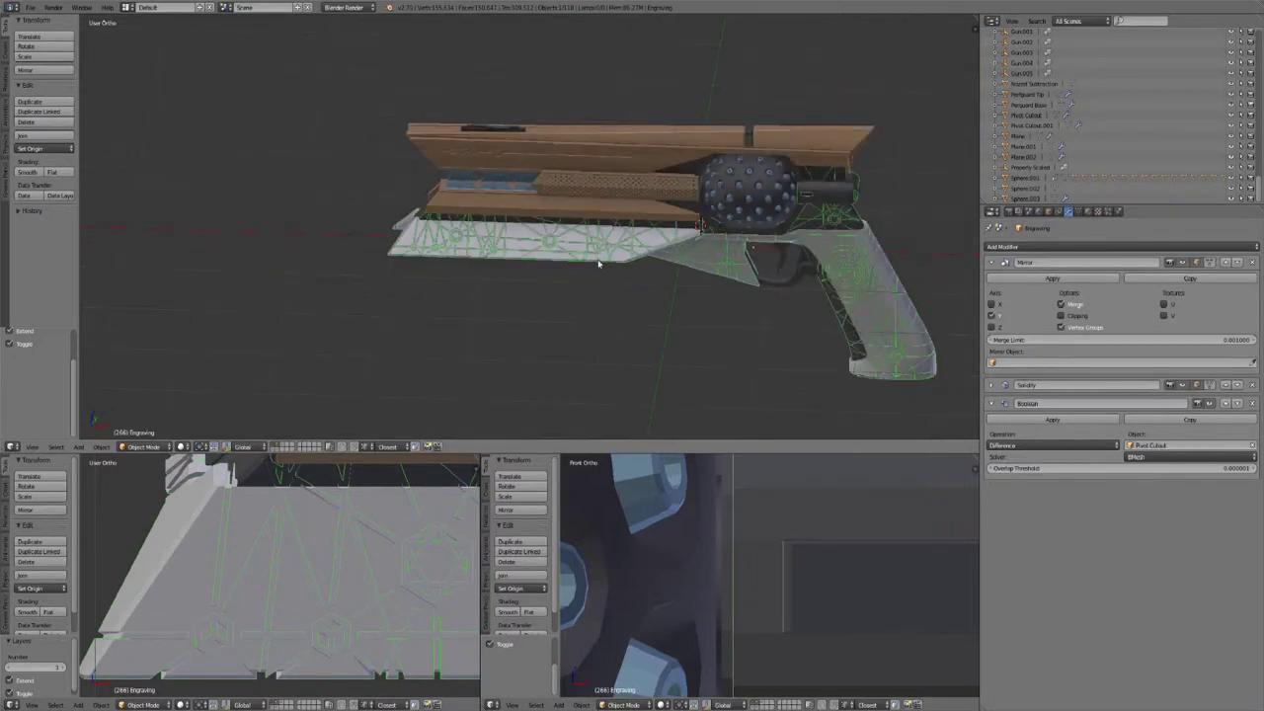
shift+middle_drag(625, 262, 593, 277)
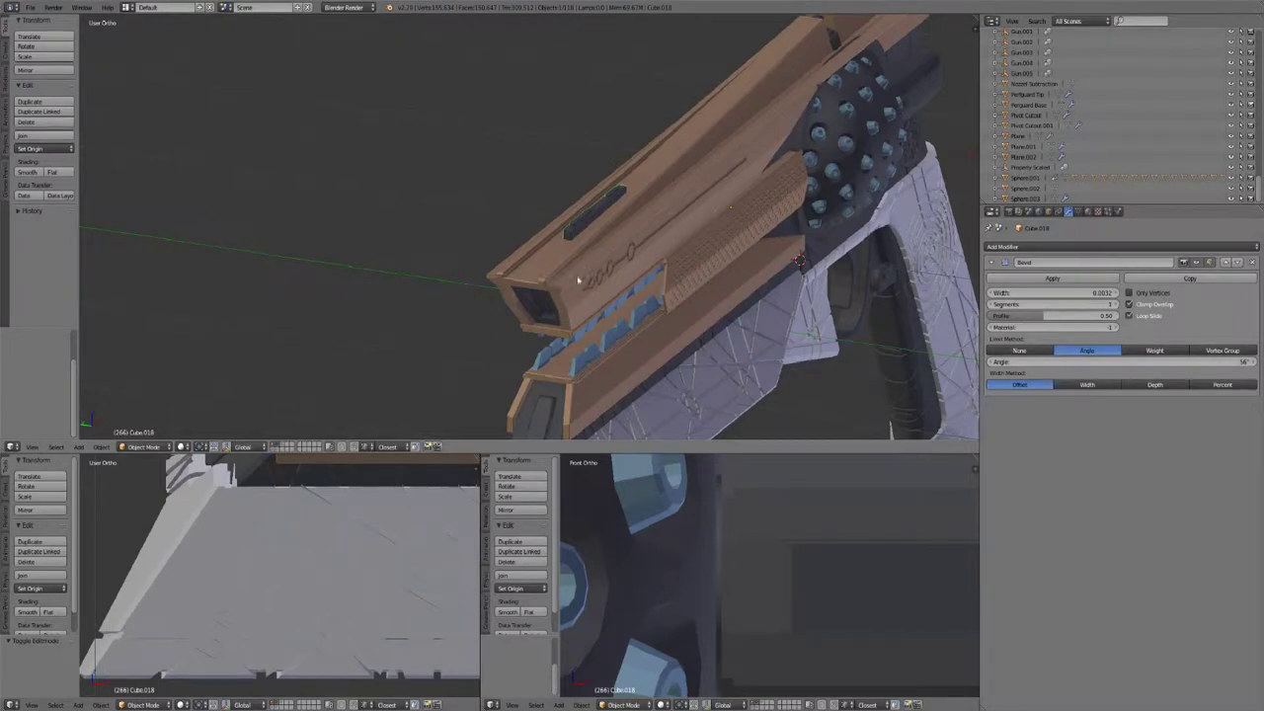
Select the top rail at the muzzle and inspect the mesh of its front lip up close in Edit Mode.
scroll(574, 253, up, 5)
shift+middle_drag(668, 231, 706, 213)
right_click(715, 195)
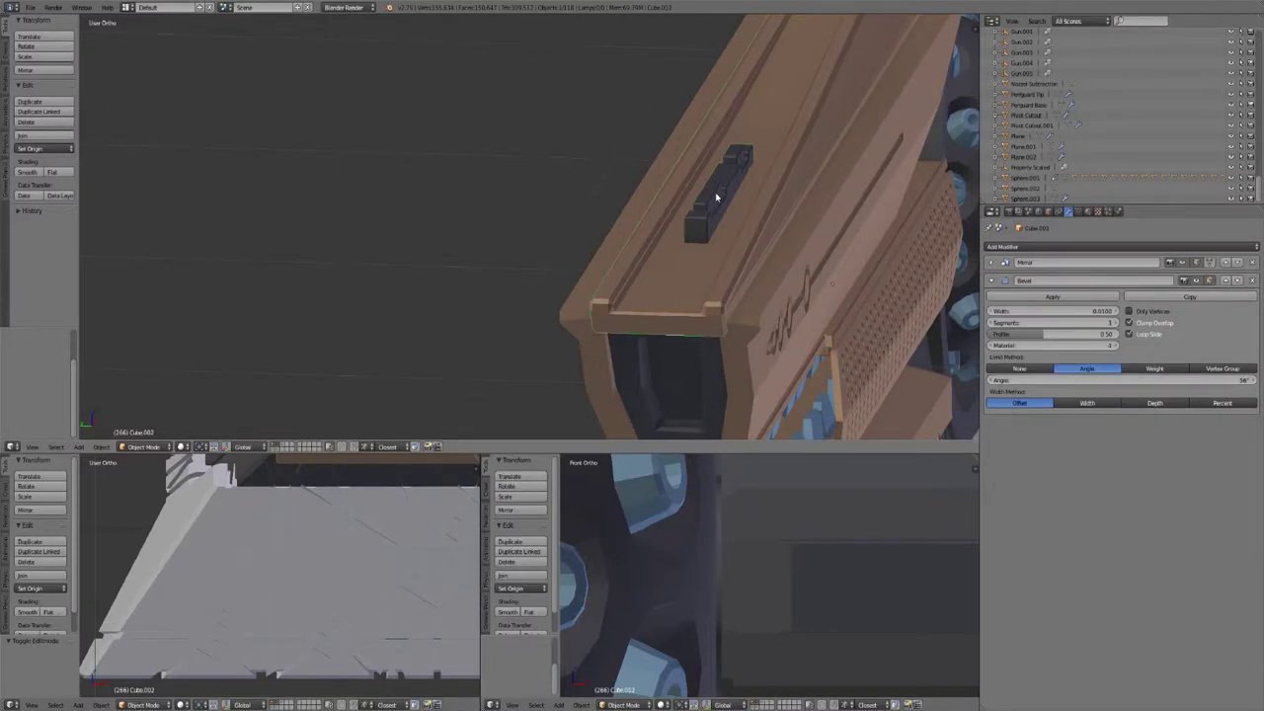
scroll(716, 195, down, 10)
key(Tab)
key(KP_Decimal)
key(Tab)
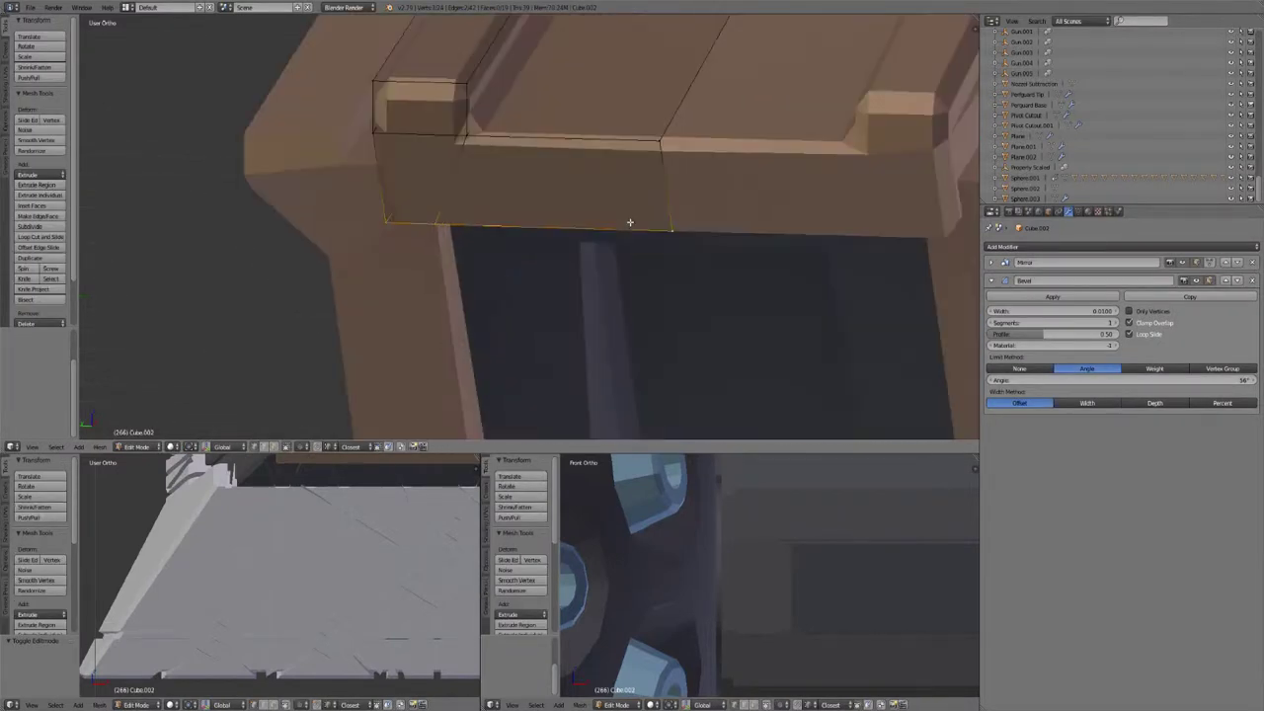
scroll(666, 182, down, 9)
shift+middle_drag(593, 186, 567, 252)
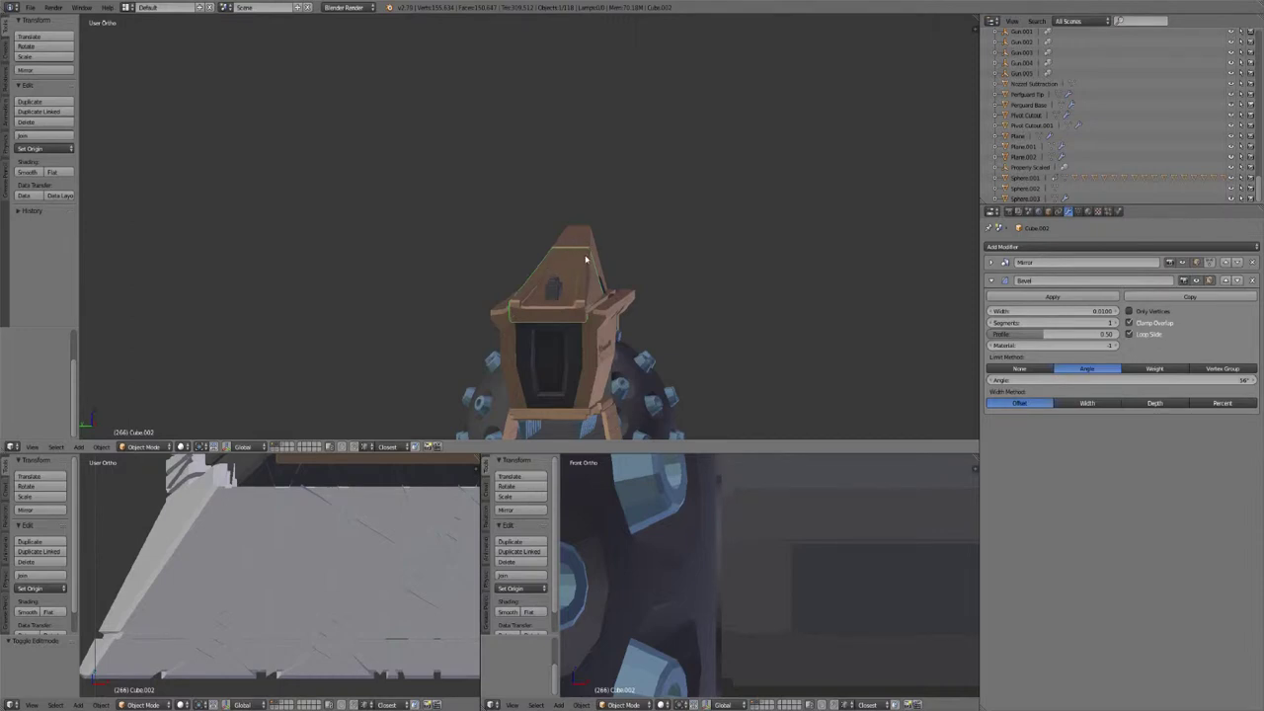
Examine the top rail along its full length, checking its base mesh against the mirrored and bevelled result.
middle_drag(585, 260, 520, 286)
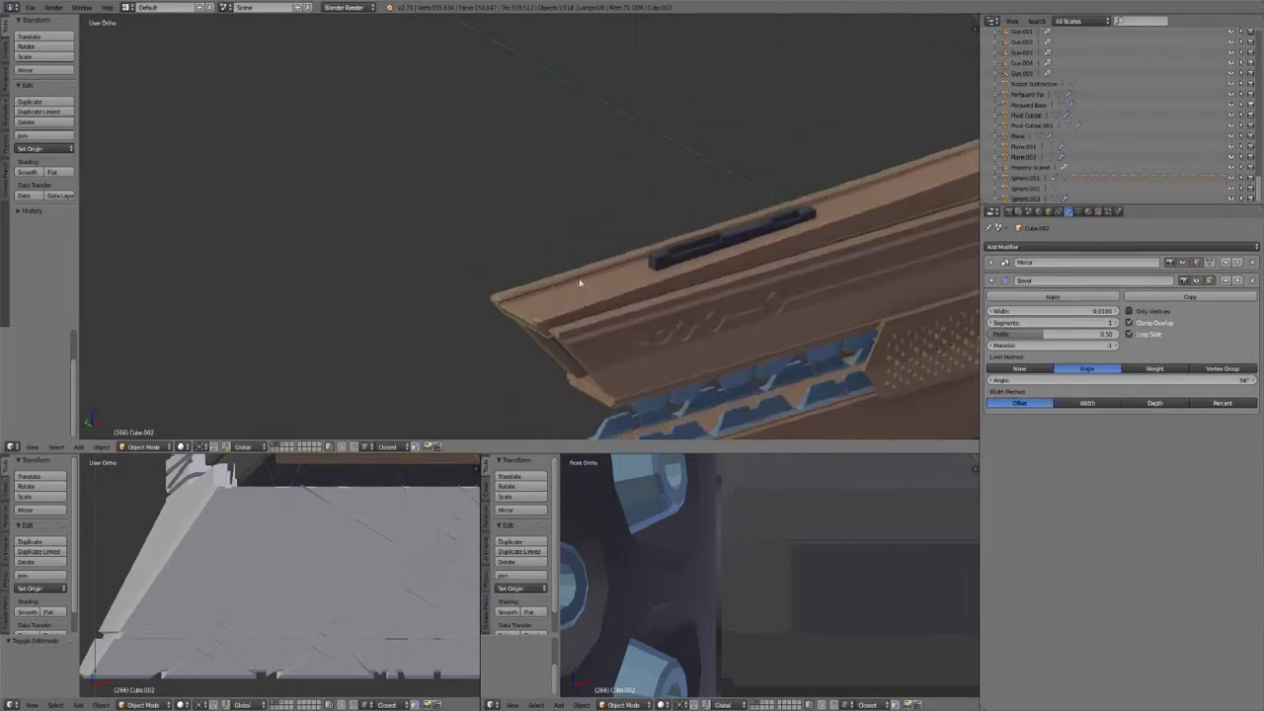
middle_drag(736, 230, 669, 217)
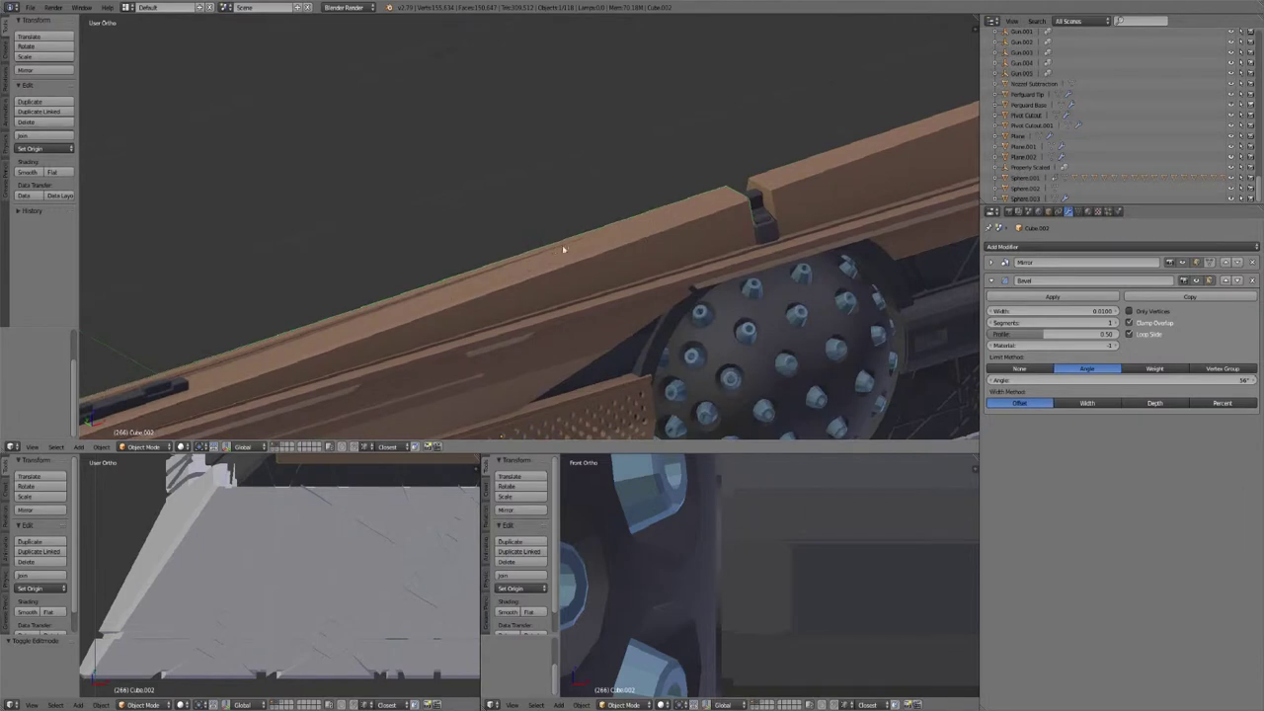
middle_drag(355, 344, 481, 276)
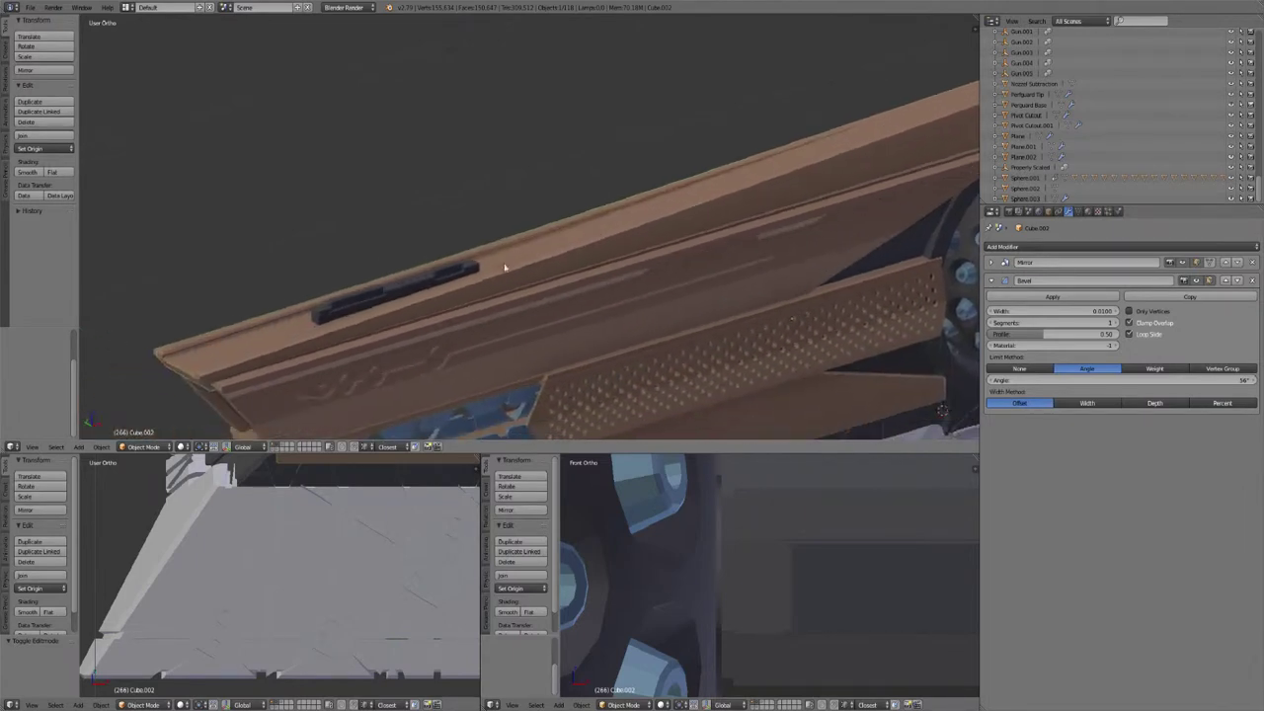
key(Tab)
middle_drag(563, 246, 513, 331)
key(Tab)
key(Tab)
scroll(462, 304, up, 6)
key(Tab)
Select the dark insert on top of the rail and examine its stepped block mesh in Edit Mode.
shift+middle_drag(635, 105, 592, 296)
middle_drag(593, 296, 556, 367)
shift+middle_drag(648, 148, 488, 290)
right_click(455, 289)
key(Tab)
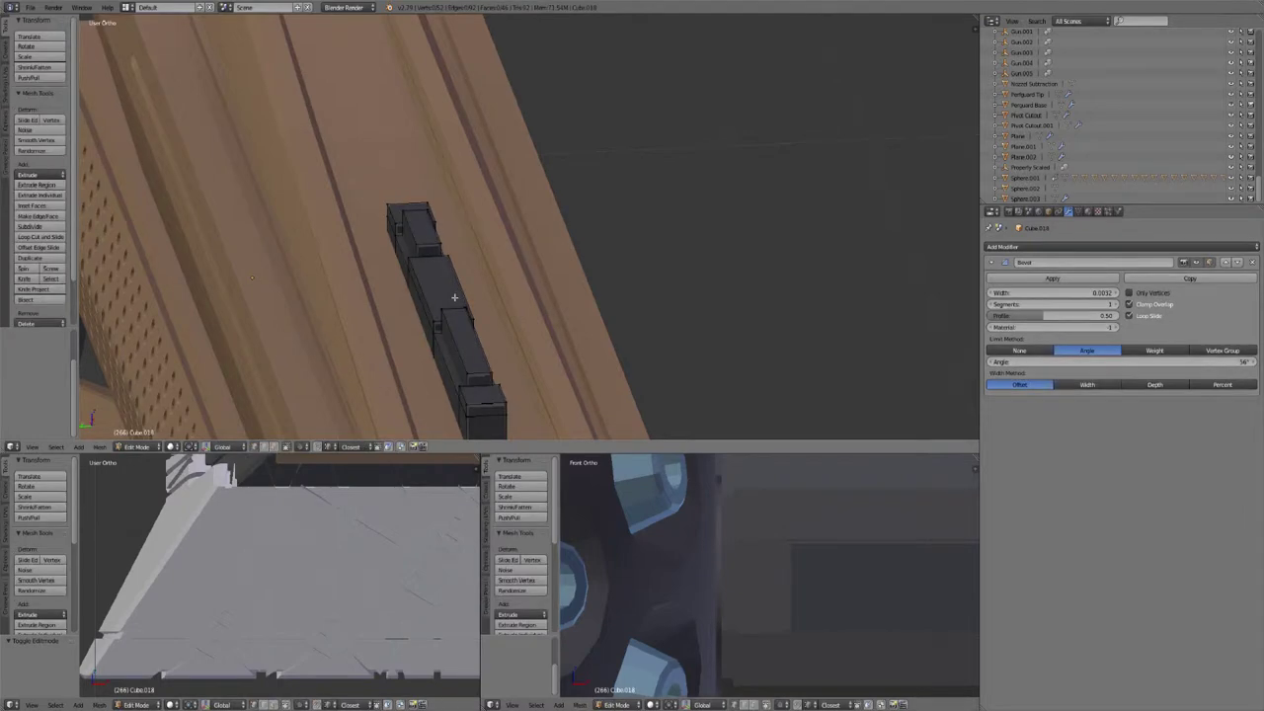
key(a)
scroll(454, 296, down, 3)
key(Tab)
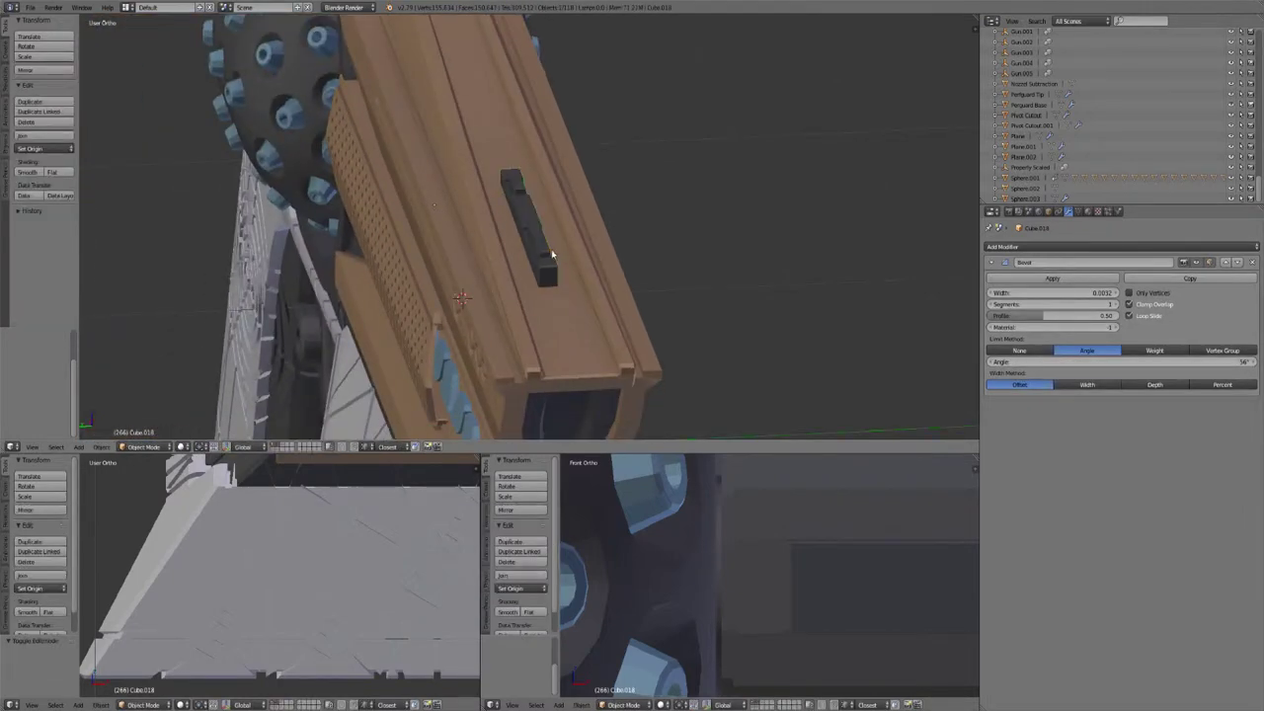
Select the dark connector in the gap between the top rail's two sections and inspect its shape above the chamber.
scroll(511, 253, up, 3)
middle_drag(511, 254, 287, 286)
scroll(451, 266, up, 6)
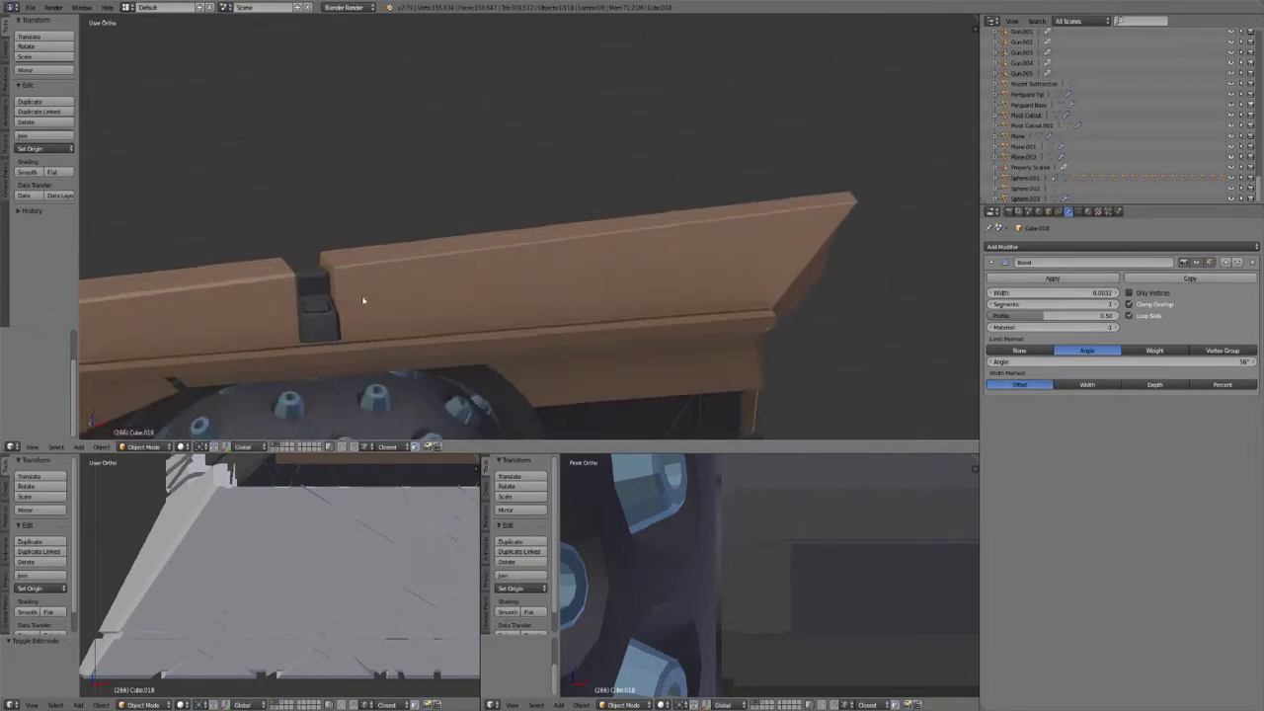
middle_drag(393, 278, 449, 282)
right_click(440, 132)
key(KP_Decimal)
middle_drag(443, 130, 464, 234)
scroll(462, 187, down, 8)
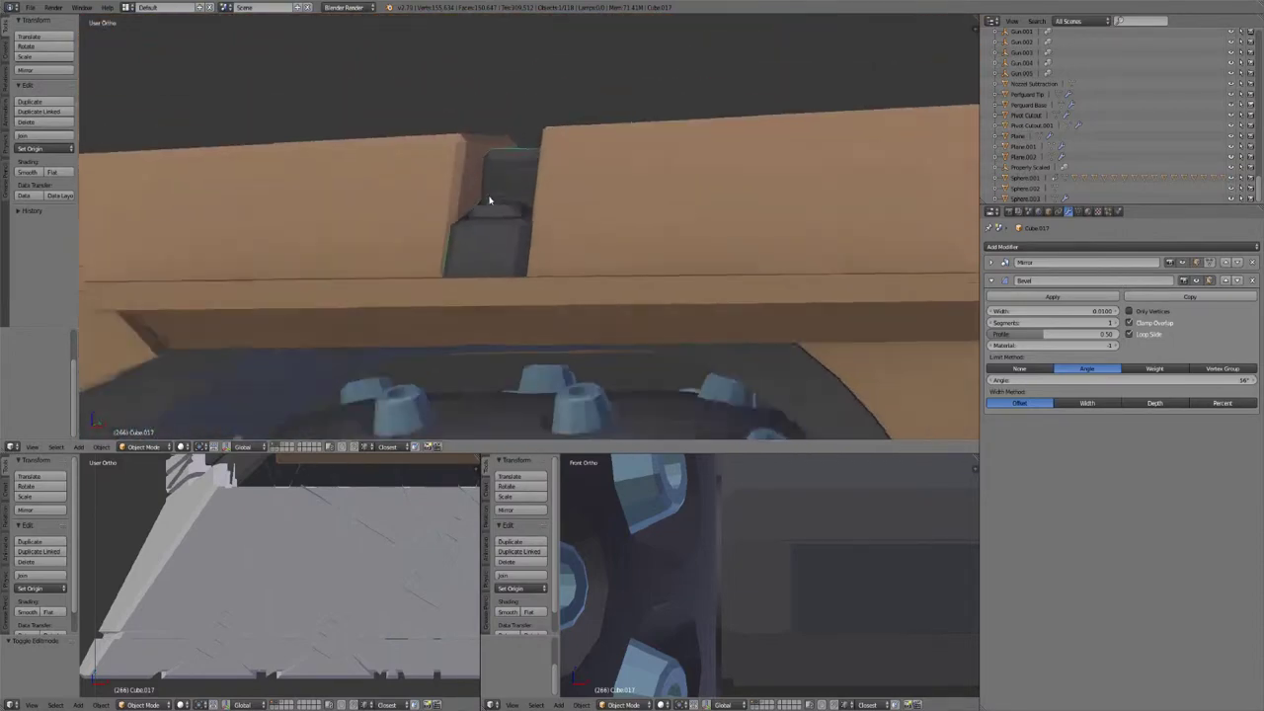
middle_drag(540, 197, 487, 266)
scroll(482, 243, down, 4)
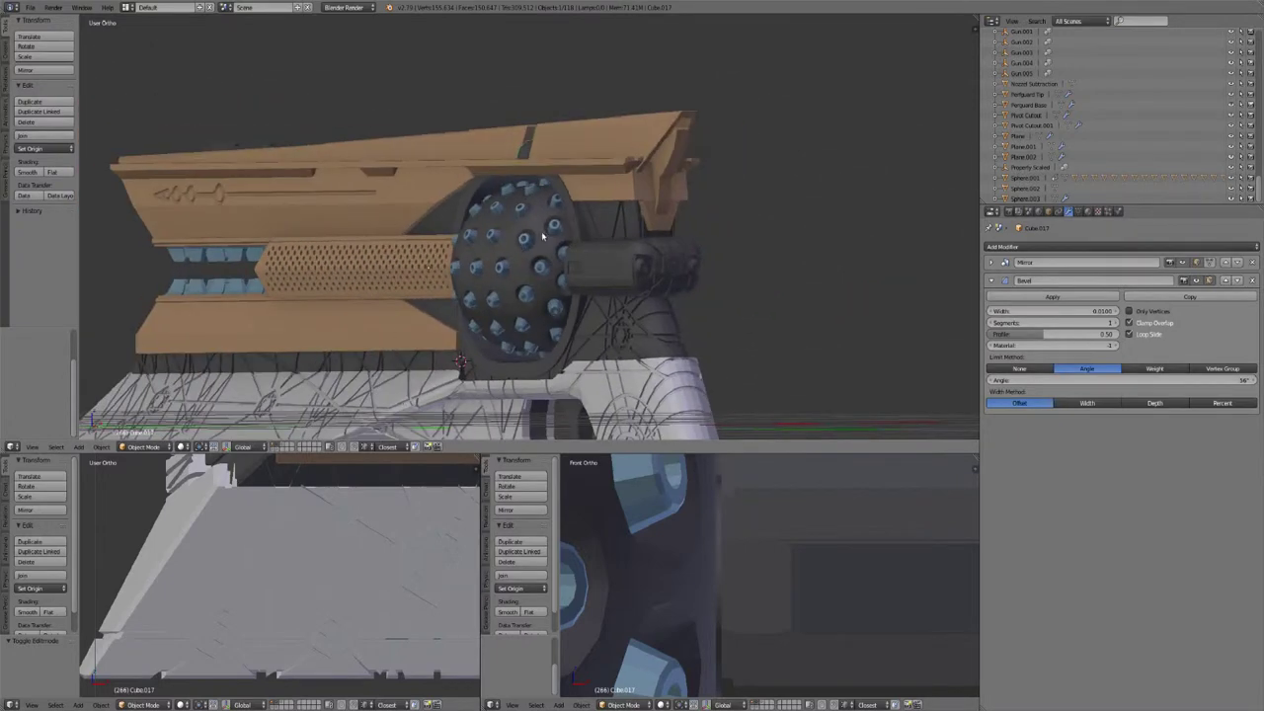
scroll(547, 232, up, 10)
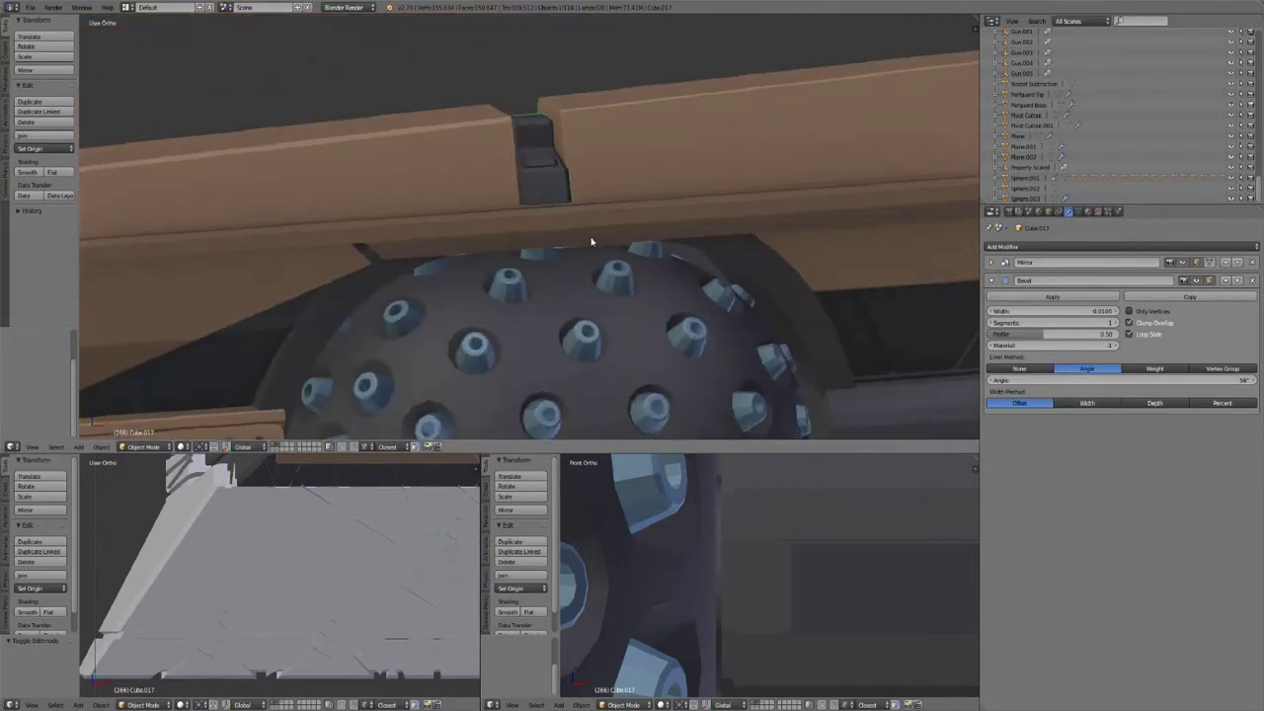
middle_drag(591, 241, 619, 185)
Select parts of the upper assembly, including the rear of the top rail, and examine their shapes and modifiers.
right_click(655, 87)
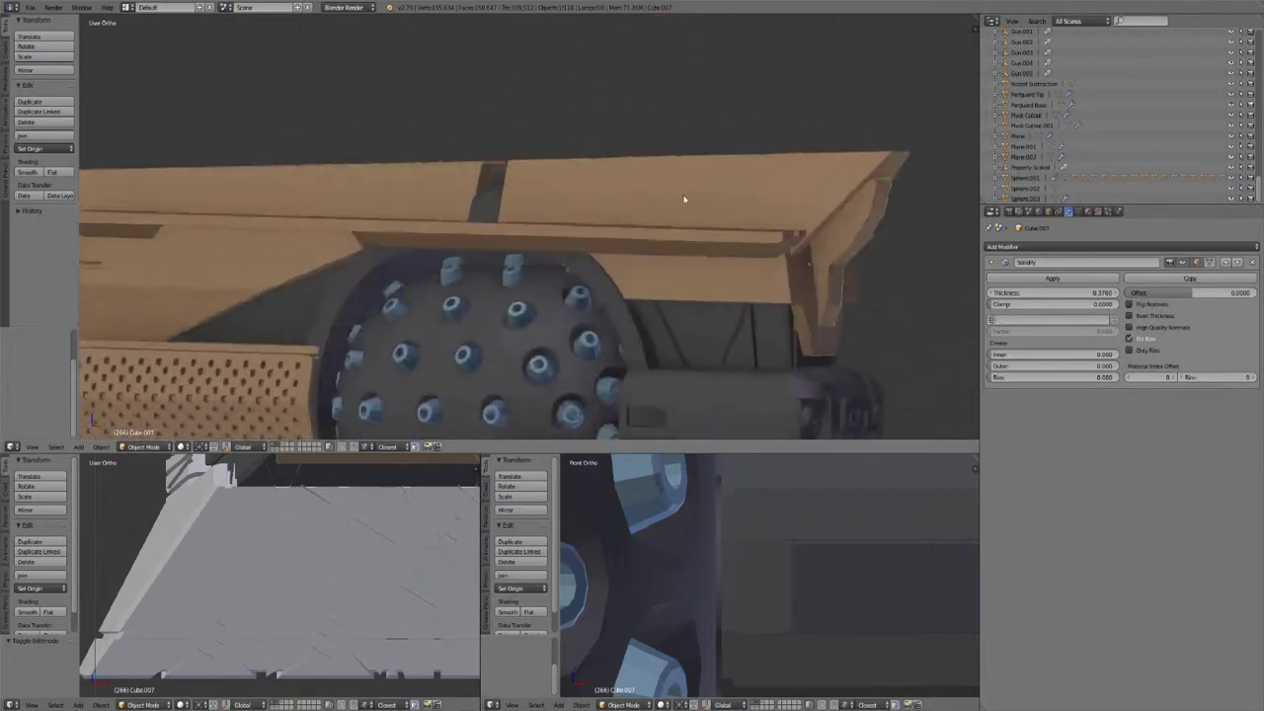
middle_drag(691, 202, 768, 299)
right_click(603, 282)
scroll(601, 279, up, 4)
mouse_move(600, 277)
shift+middle_down()
mouse_move(547, 249)
mouse_move(614, 266)
shift+middle_up()
middle_drag(724, 261, 930, 176)
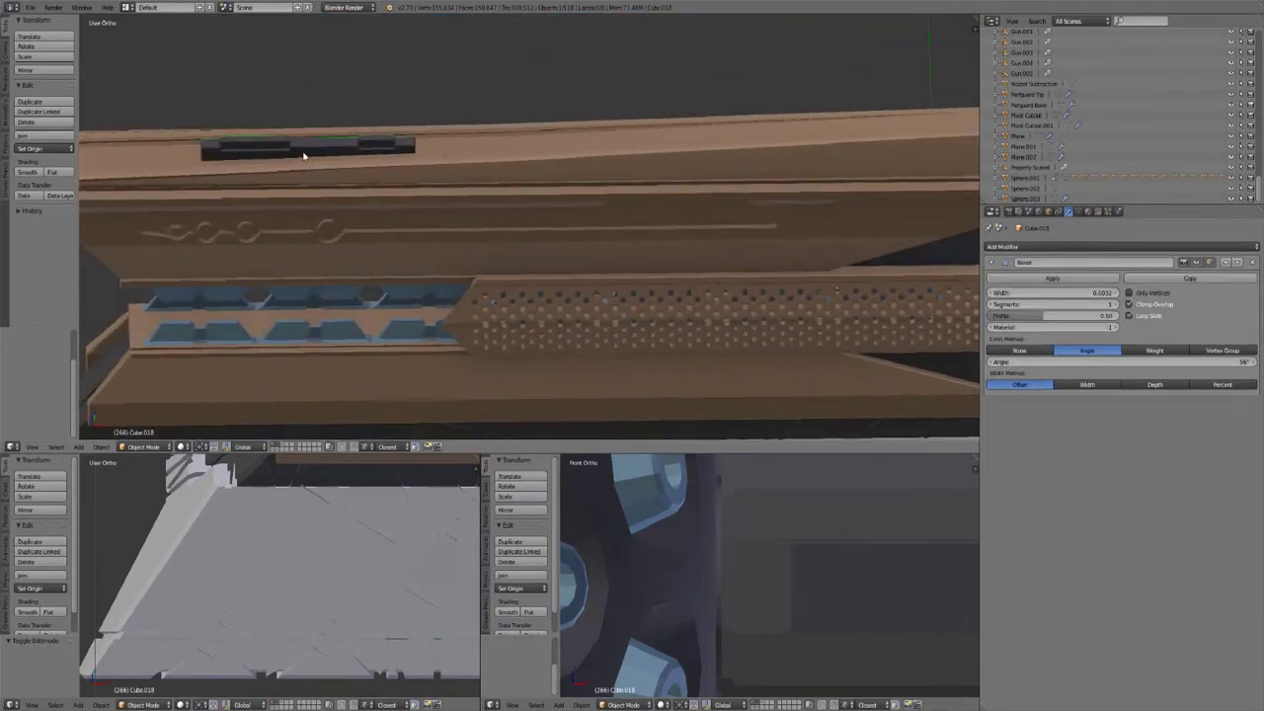
Maximize the 3D view and review the whole pistol from its engraved underside, muzzle, rear and both sides.
middle_drag(304, 156, 323, 300)
middle_drag(479, 321, 593, 140)
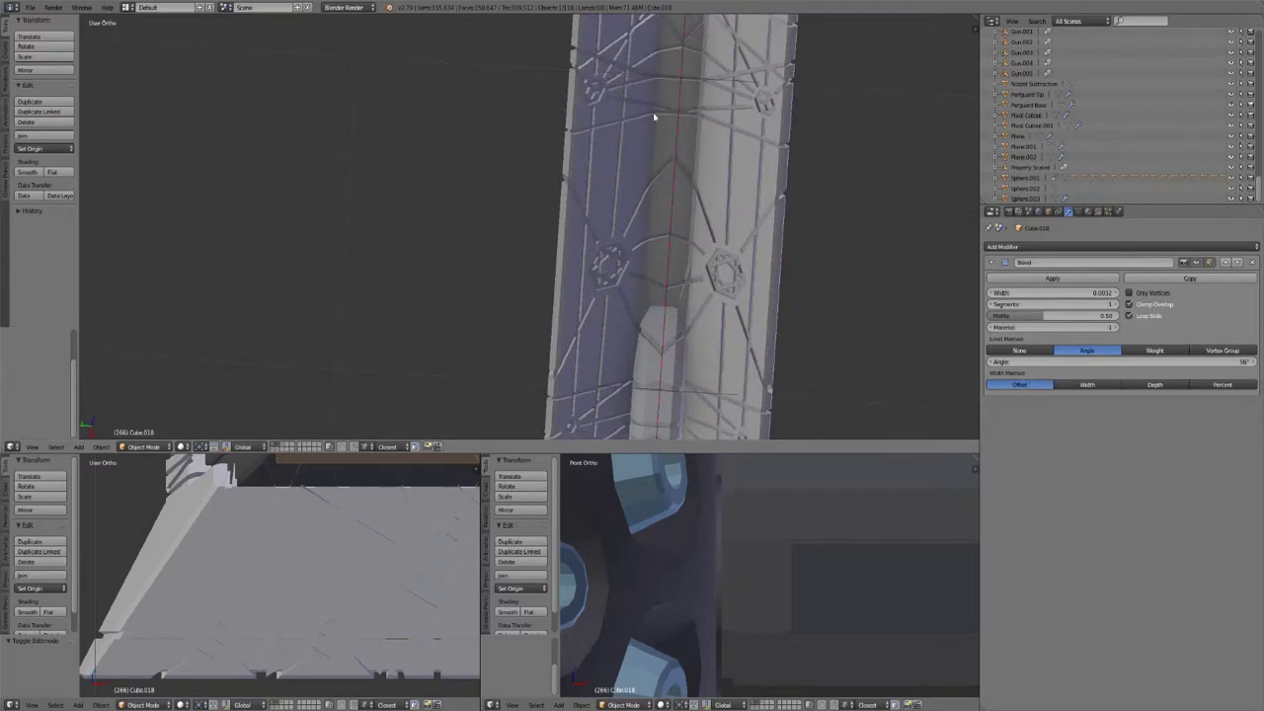
middle_drag(662, 104, 617, 244)
key(shift+space)
mouse_move(621, 327)
middle_down()
mouse_move(600, 367)
mouse_move(579, 366)
mouse_move(611, 366)
mouse_move(615, 333)
middle_up()
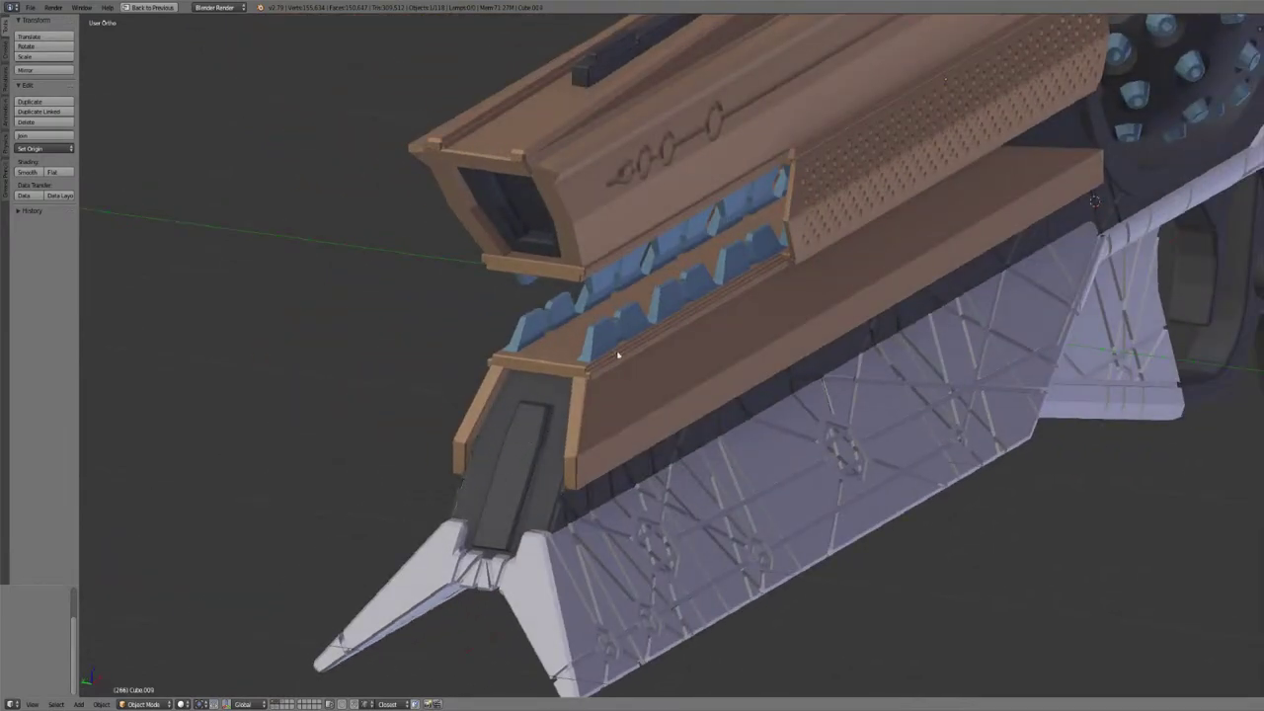
middle_drag(646, 335, 659, 294)
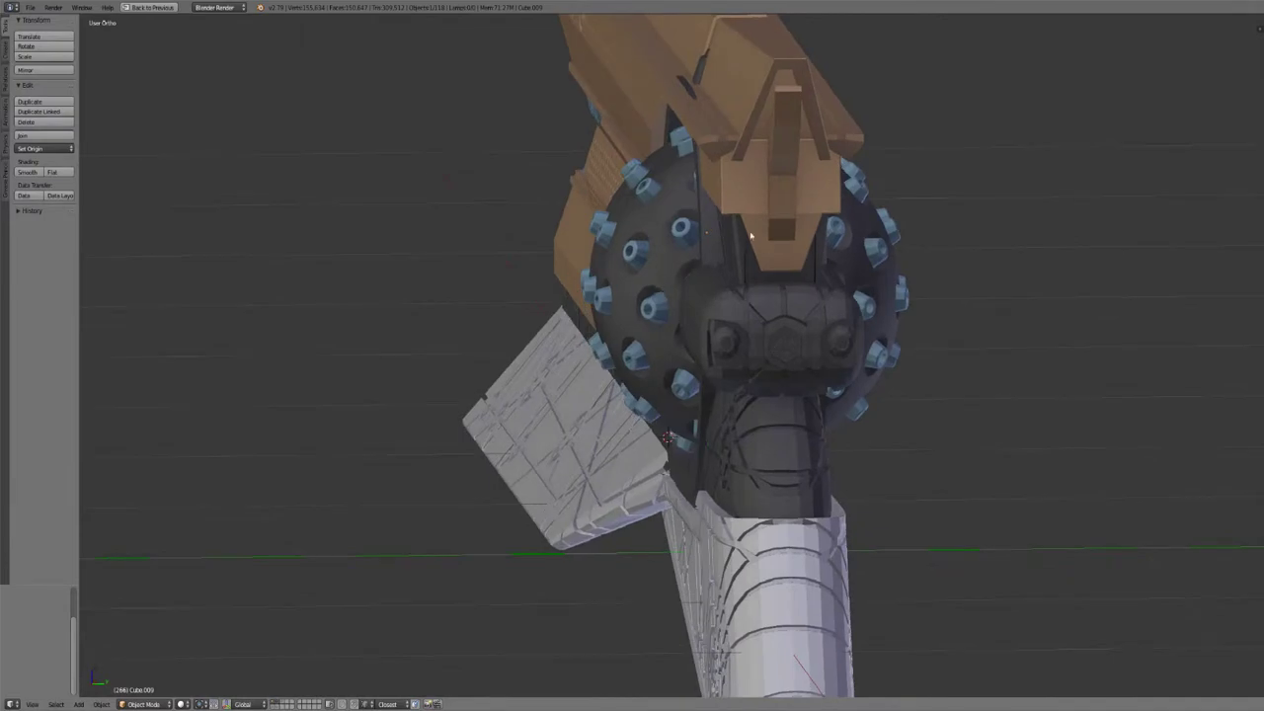
middle_drag(685, 403, 630, 424)
scroll(561, 503, down, 5)
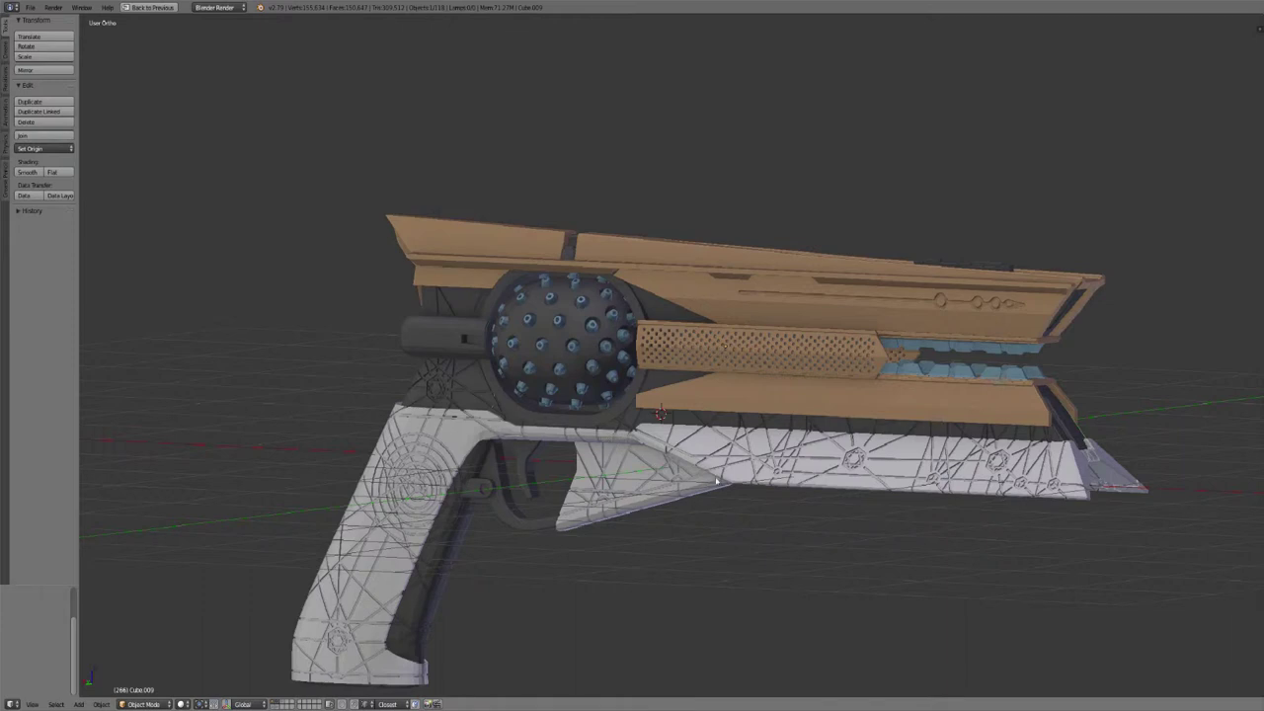
middle_drag(734, 396, 600, 455)
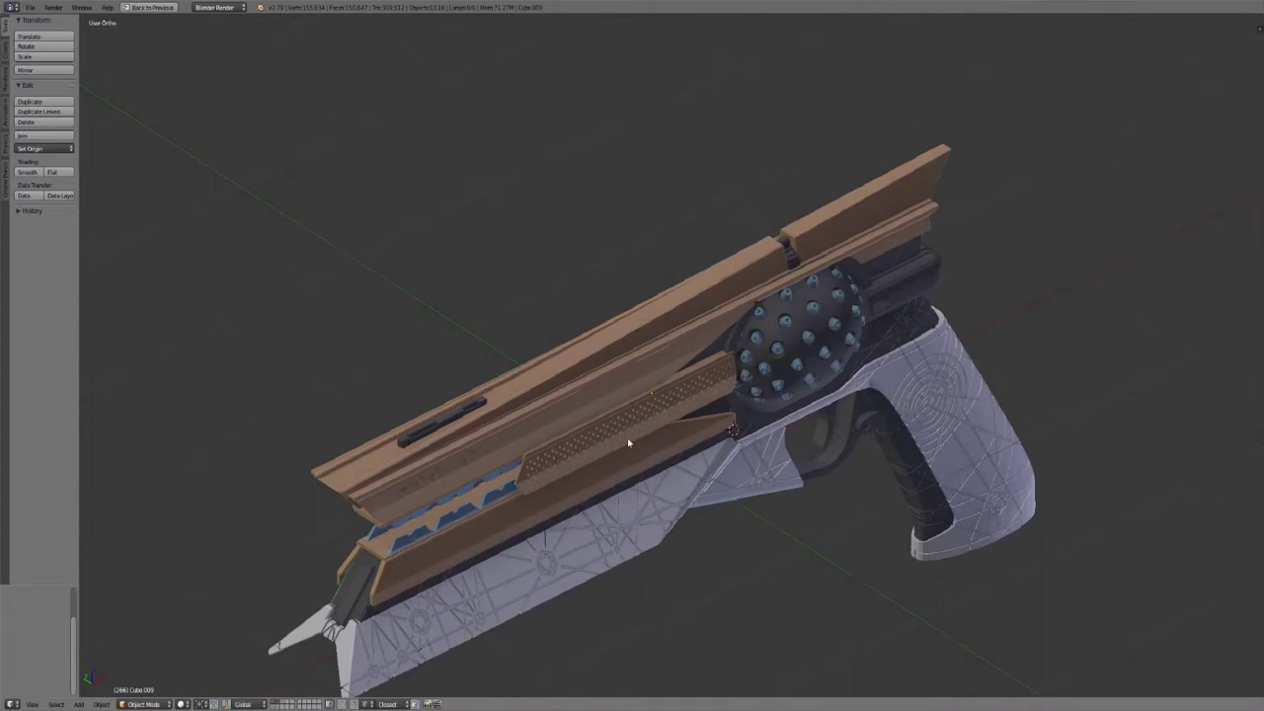
middle_drag(613, 418, 717, 399)
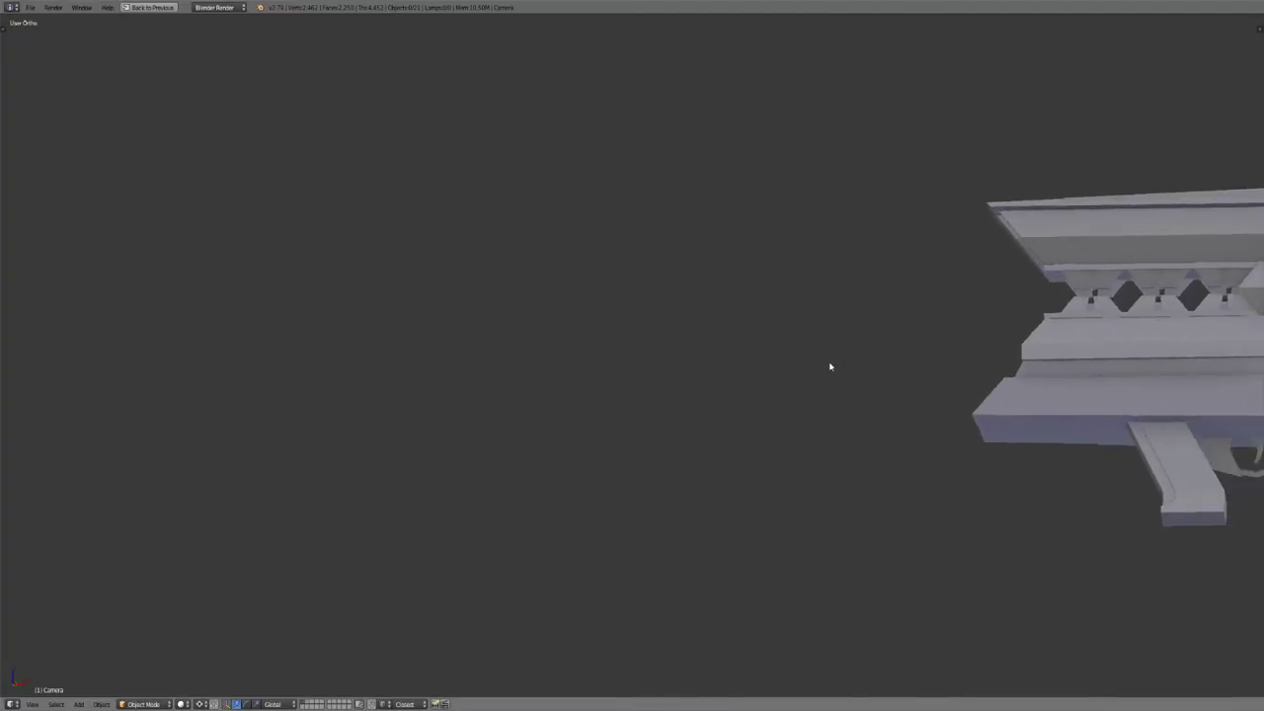
Bring the untextured blocky gun model with the smooth spherical chamber fully into view.
shift+middle_drag(825, 366, 5, 363)
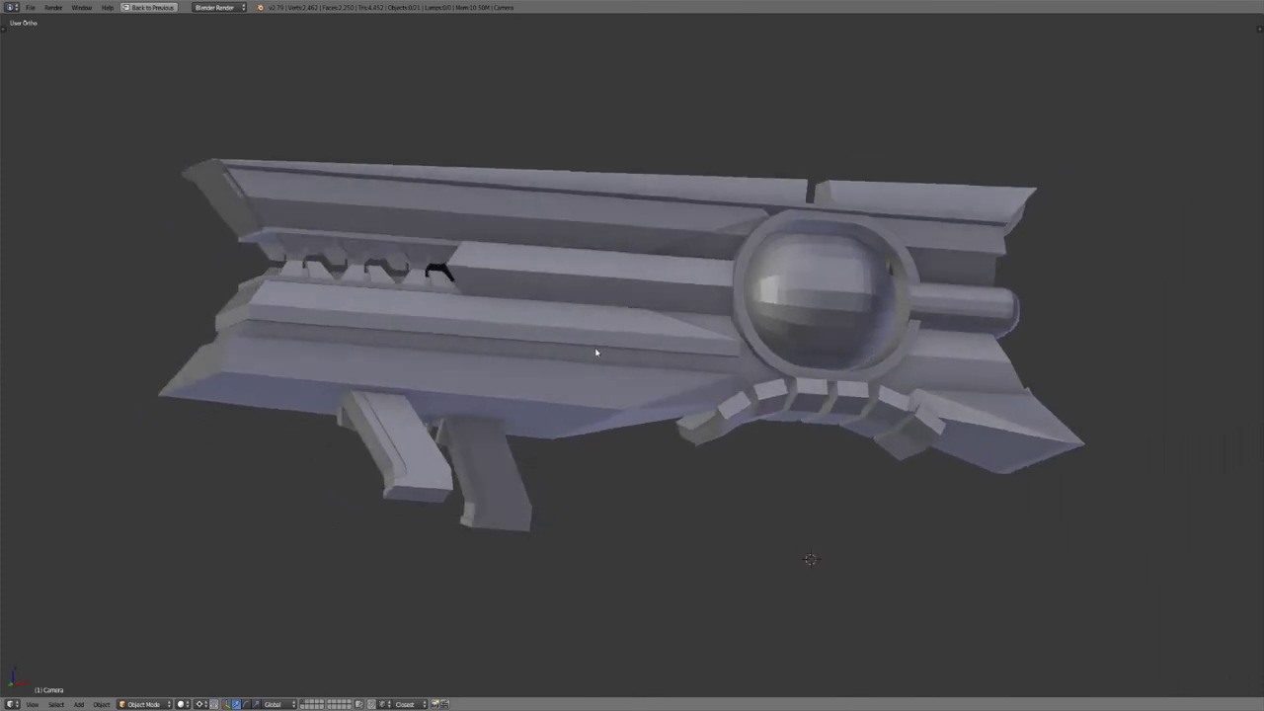